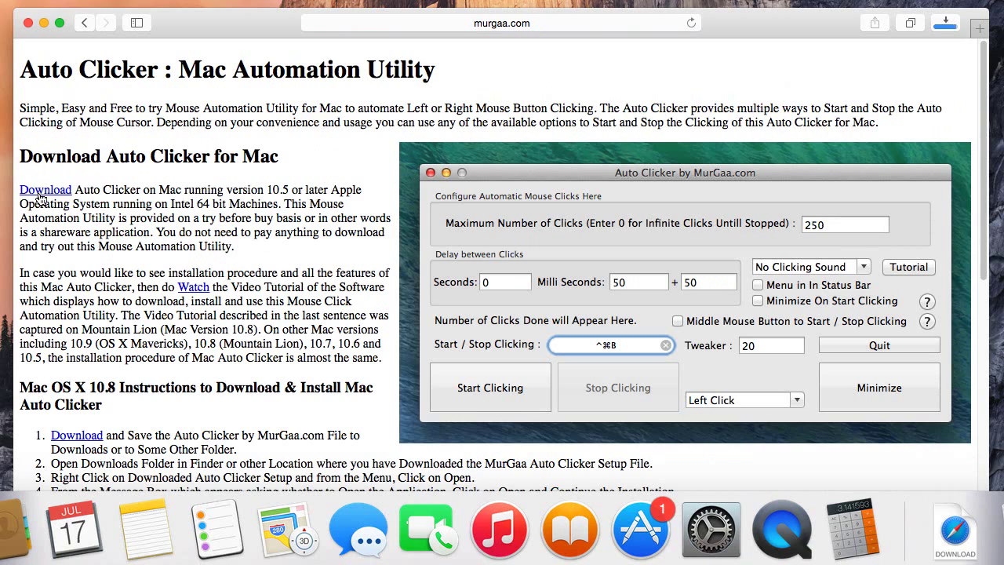
Minimize the browser and launch the downloaded Auto Clicker by MurGaa.com, approving the prompt about opening it.
{"action": "left_click", "coordinate": [44, 24]}
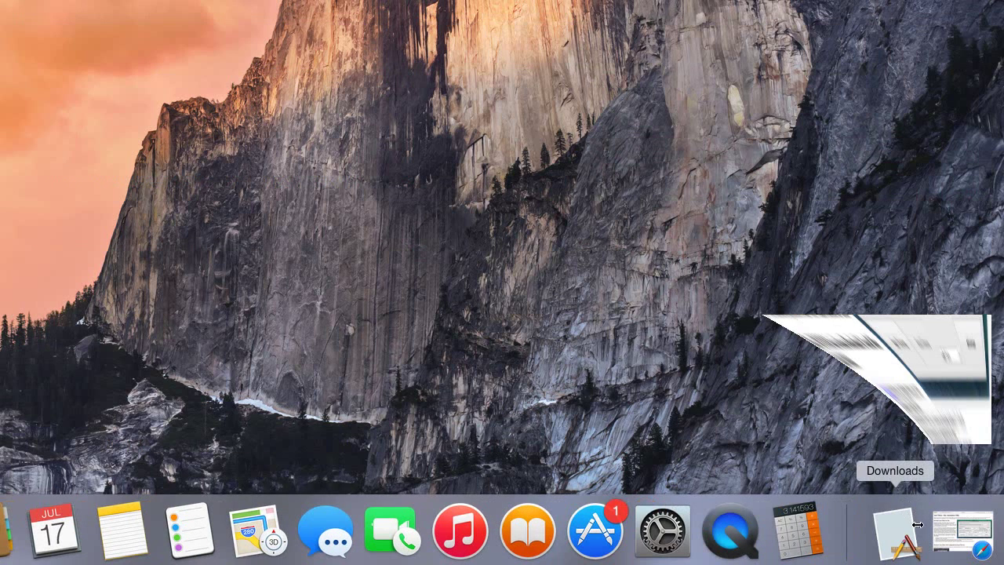
{"action": "left_click", "coordinate": [910, 530]}
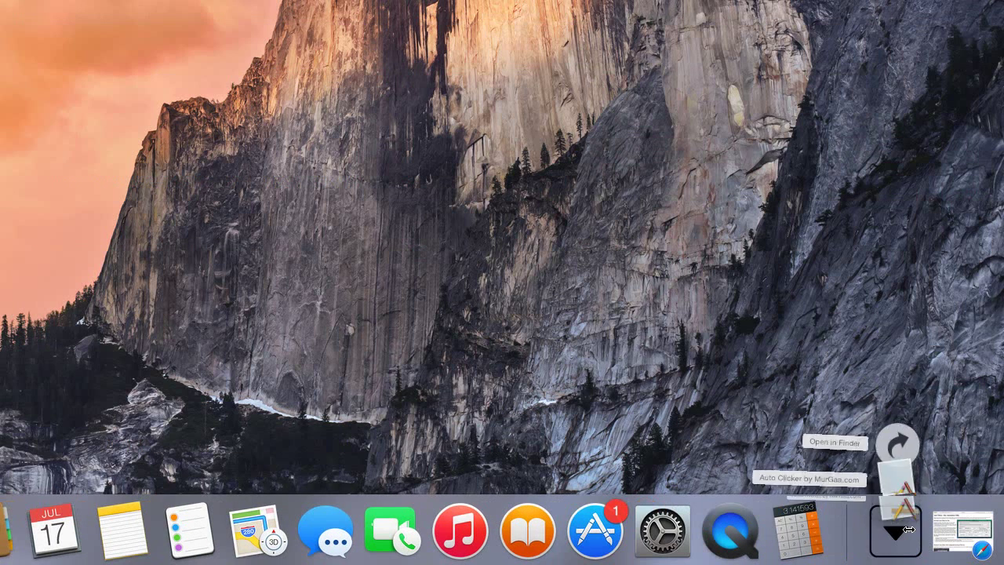
{"action": "left_click", "coordinate": [899, 468]}
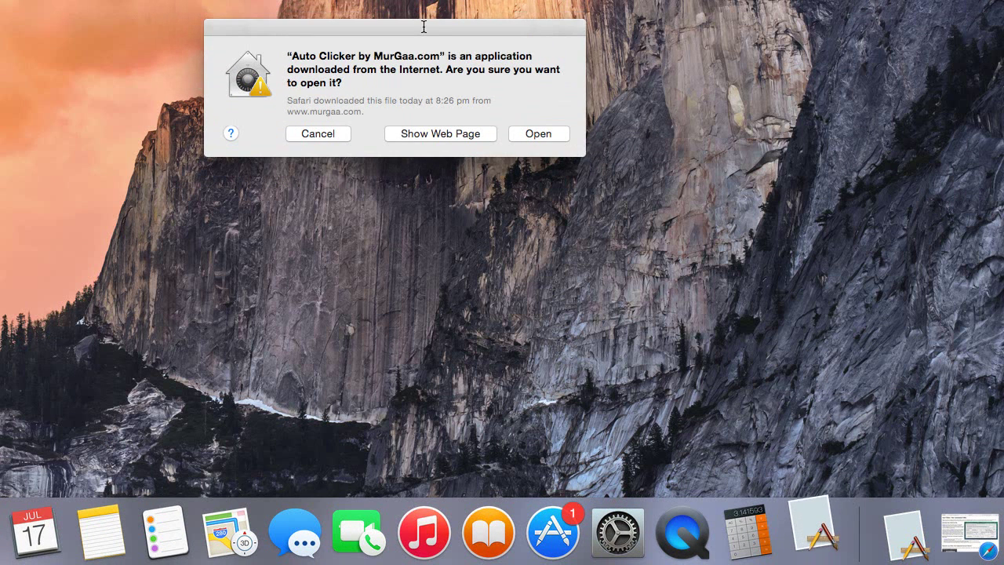
{"action": "left_click", "coordinate": [537, 133]}
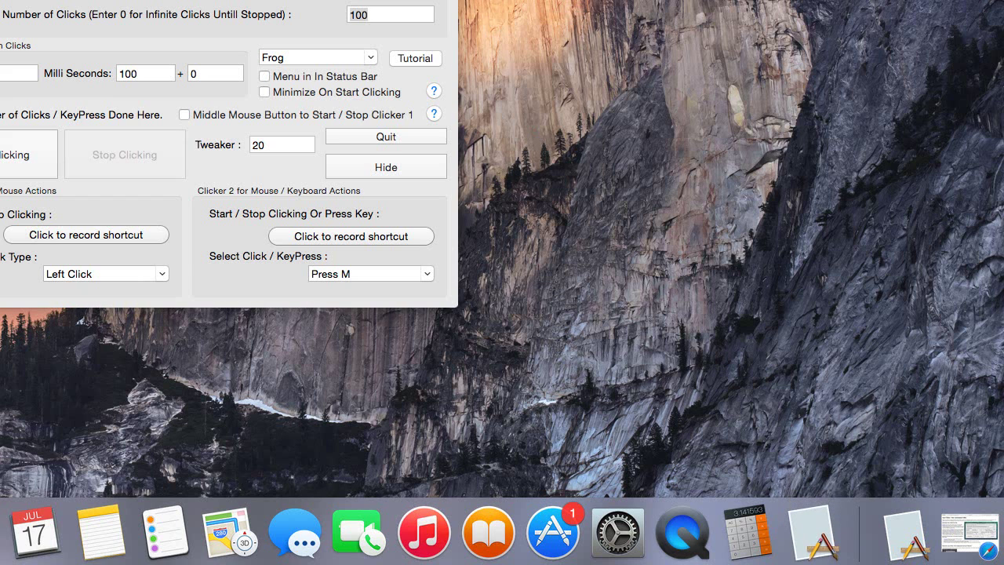
Bring the Auto Clicker window fully into view and record T as Clicker 1's start/stop shortcut.
{"action": "left_click_drag", "start_coordinate": [213, 0], "coordinate": [369, 29]}
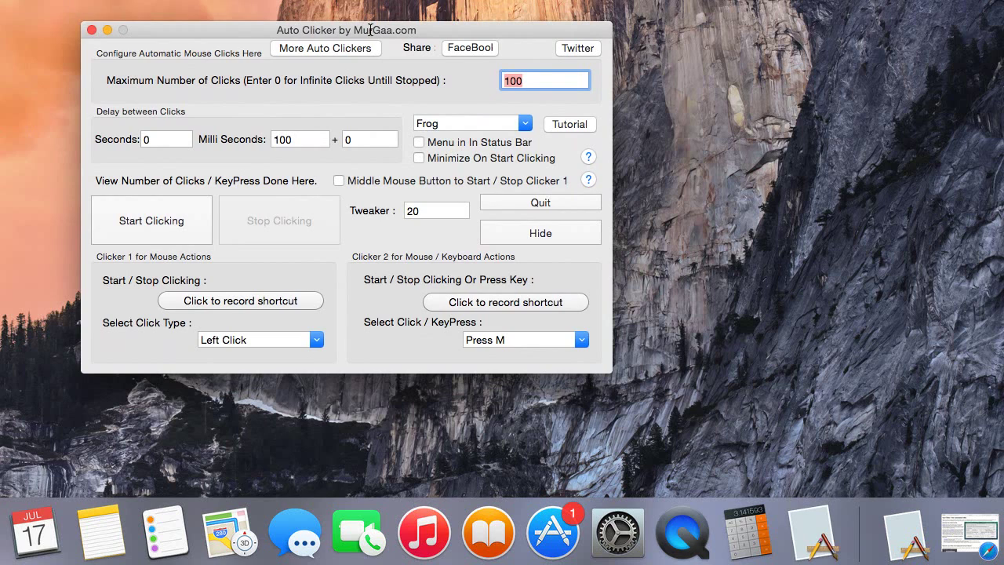
{"action": "left_click", "coordinate": [257, 301]}
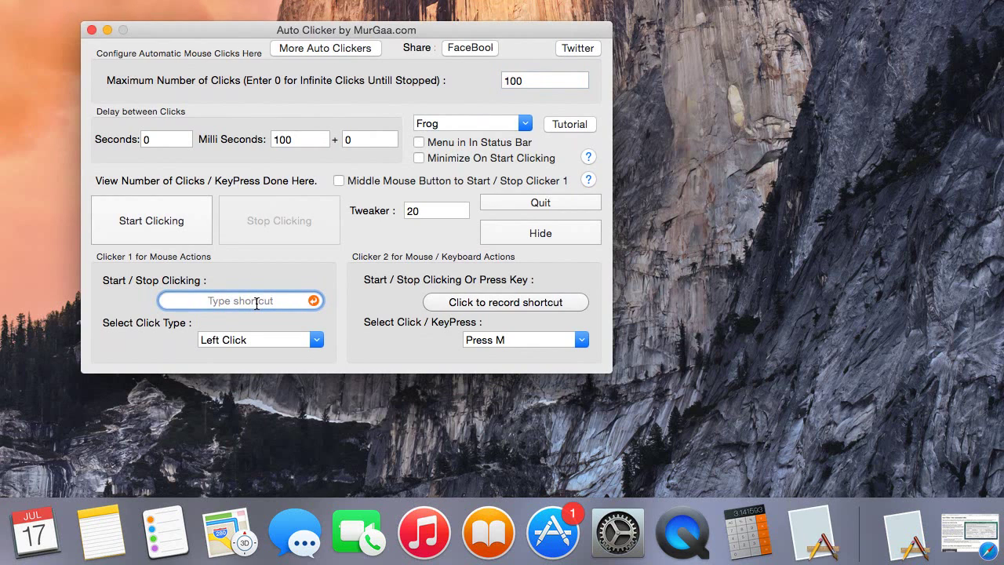
{"action": "key", "text": "t"}
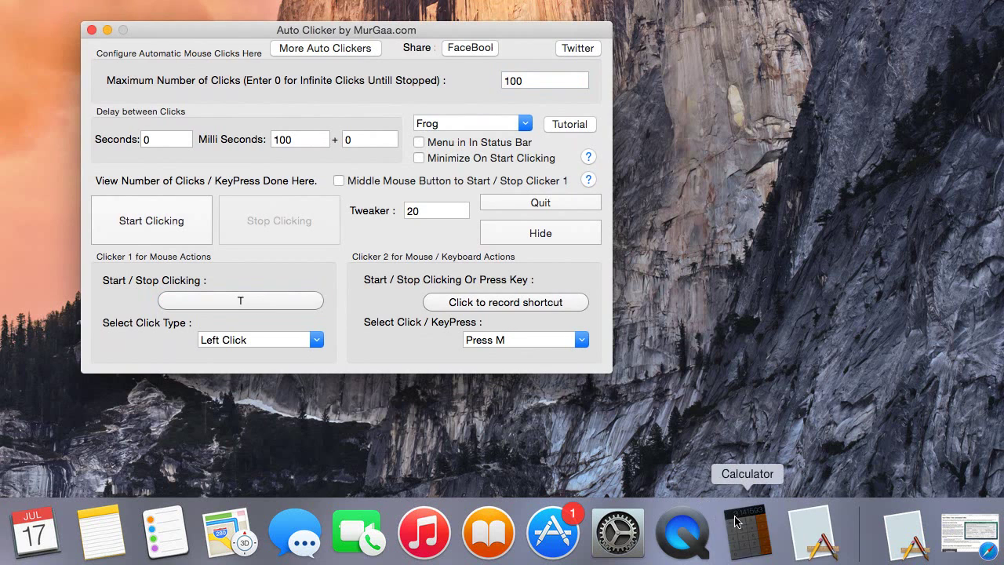
Open Calculator beside the Auto Clicker window and start a repeating addition of 1.
{"action": "left_click", "coordinate": [746, 531]}
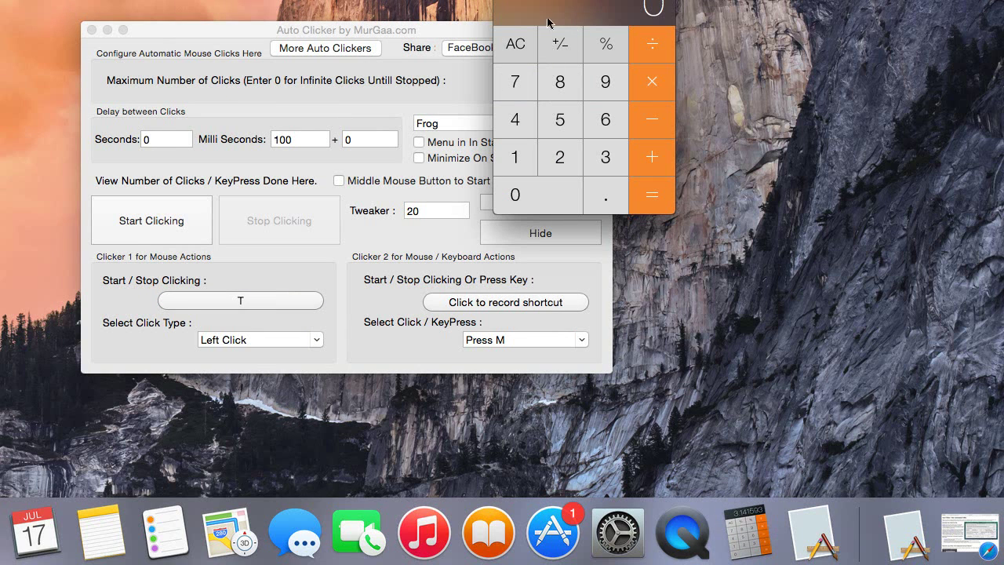
{"action": "left_click_drag", "start_coordinate": [561, 3], "coordinate": [737, 41]}
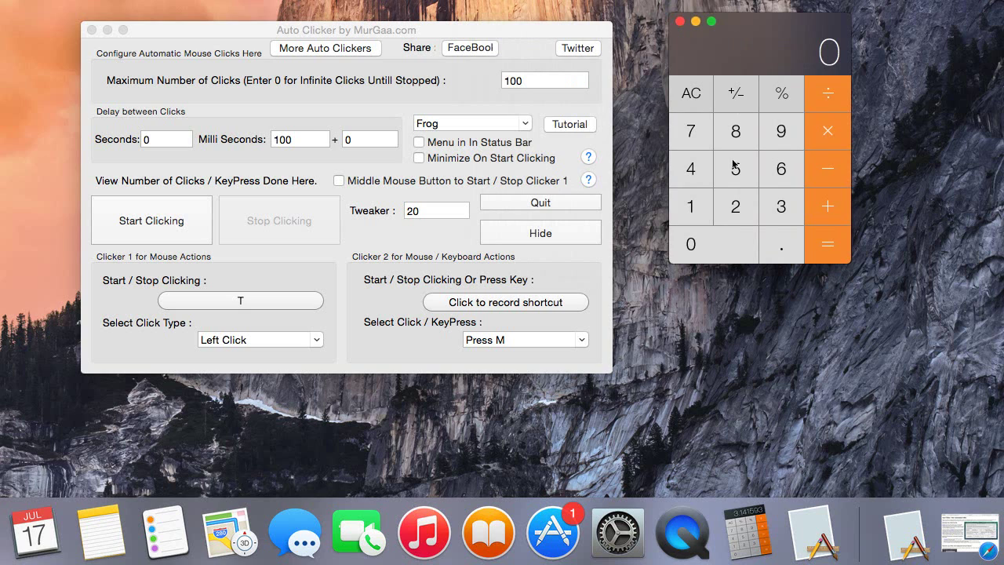
{"action": "left_click", "coordinate": [695, 208]}
{"action": "left_click", "coordinate": [829, 208]}
{"action": "left_click", "coordinate": [832, 246]}
Set the maximum number of clicks to 10 and go over the delay fields.
{"action": "left_click", "coordinate": [535, 81]}
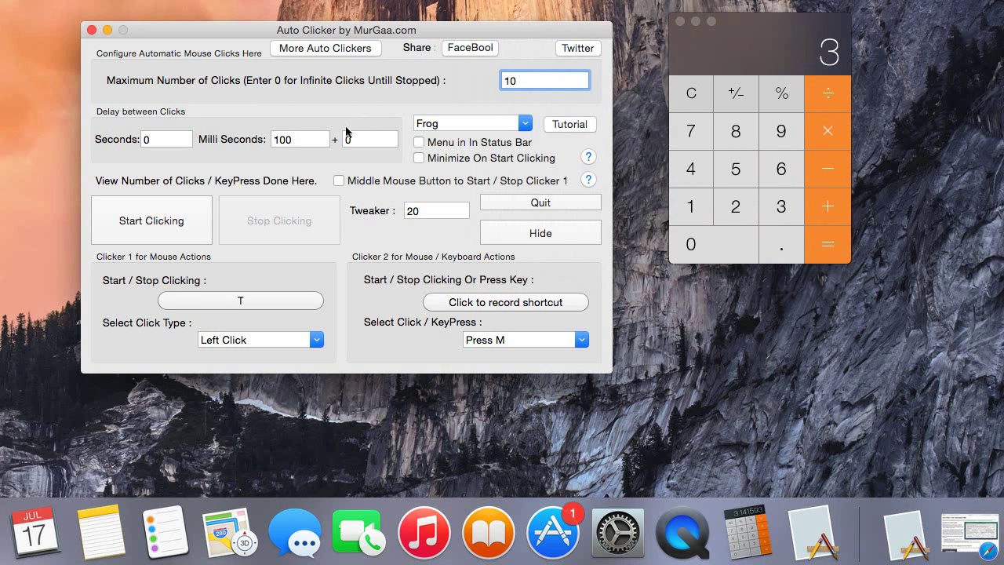
{"action": "left_click", "coordinate": [308, 139]}
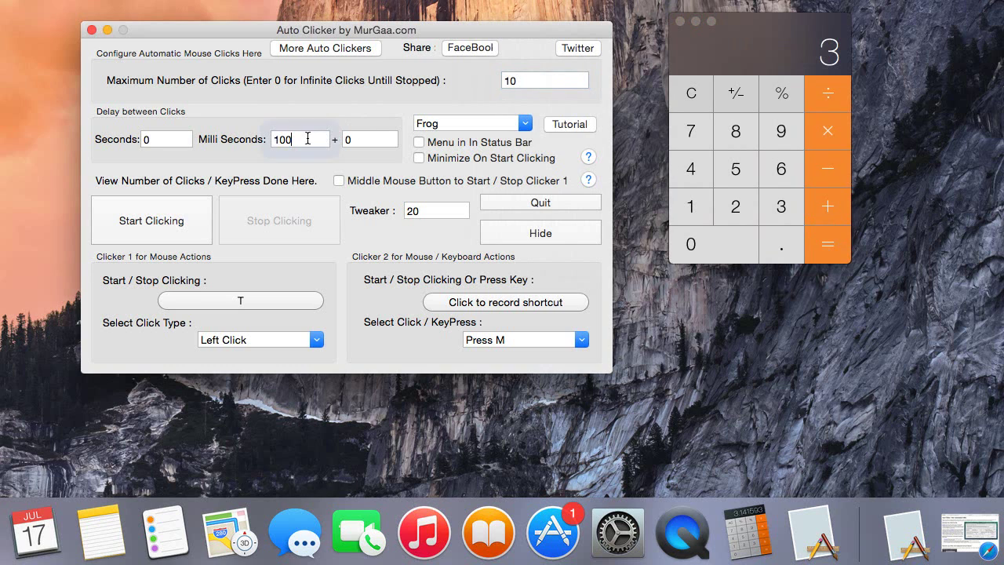
{"action": "left_click", "coordinate": [176, 139]}
{"action": "left_click", "coordinate": [368, 139]}
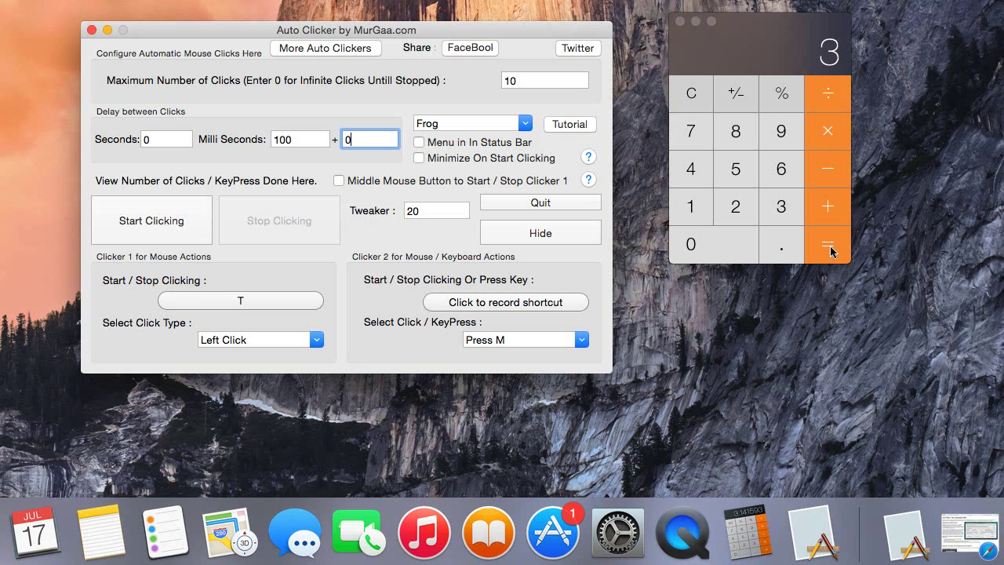
Run Clicker 1 on Calculator's equals sign using its T shortcut, start and stop it again, and close Calculator.
{"action": "key", "text": "t"}
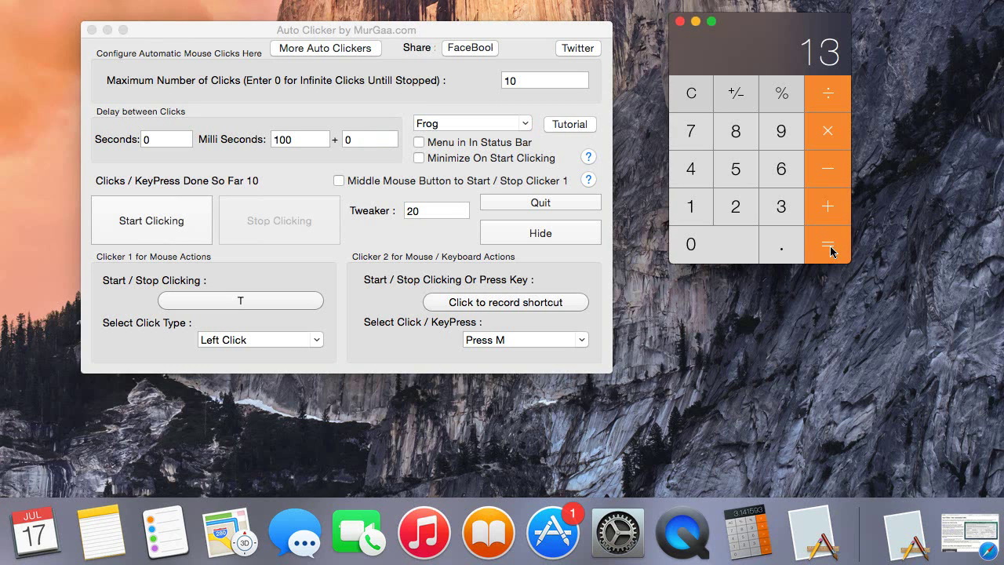
{"action": "key", "text": "t"}
{"action": "key", "text": "t"}
{"action": "left_click", "coordinate": [680, 21]}
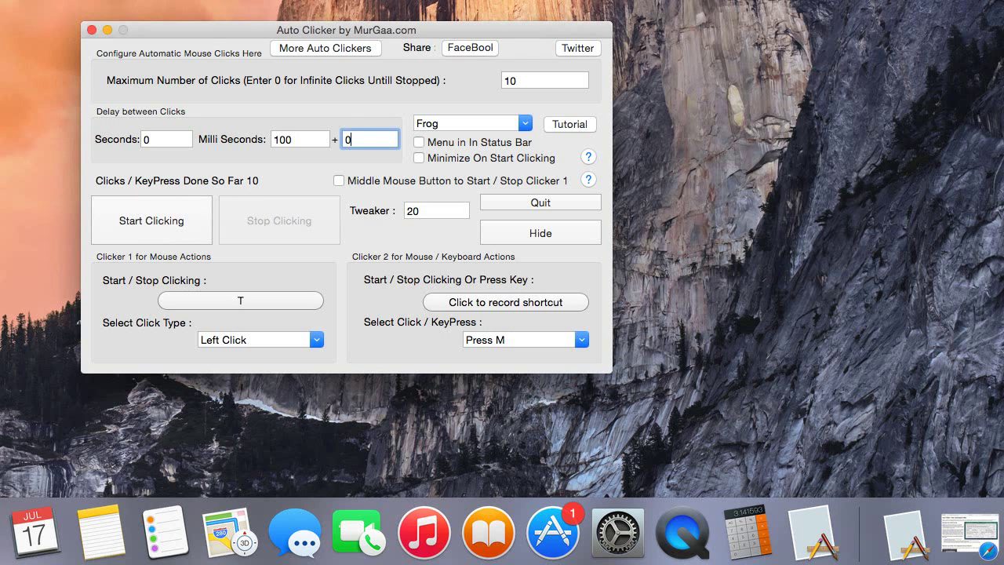
Clear Clicker 1's start/stop shortcut and record F6 as the shortcut for Clicker 2.
{"action": "left_click", "coordinate": [304, 302]}
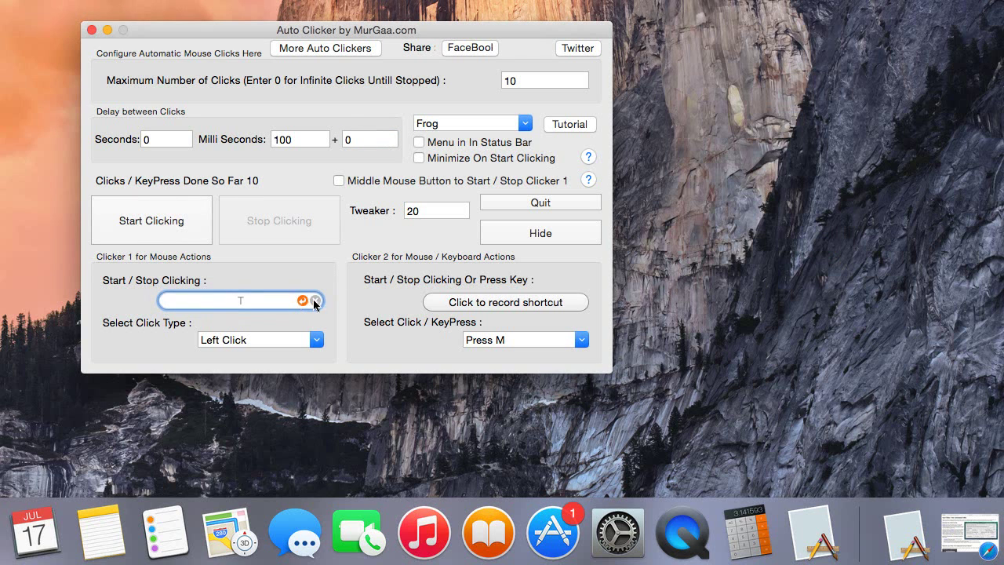
{"action": "left_click", "coordinate": [315, 302]}
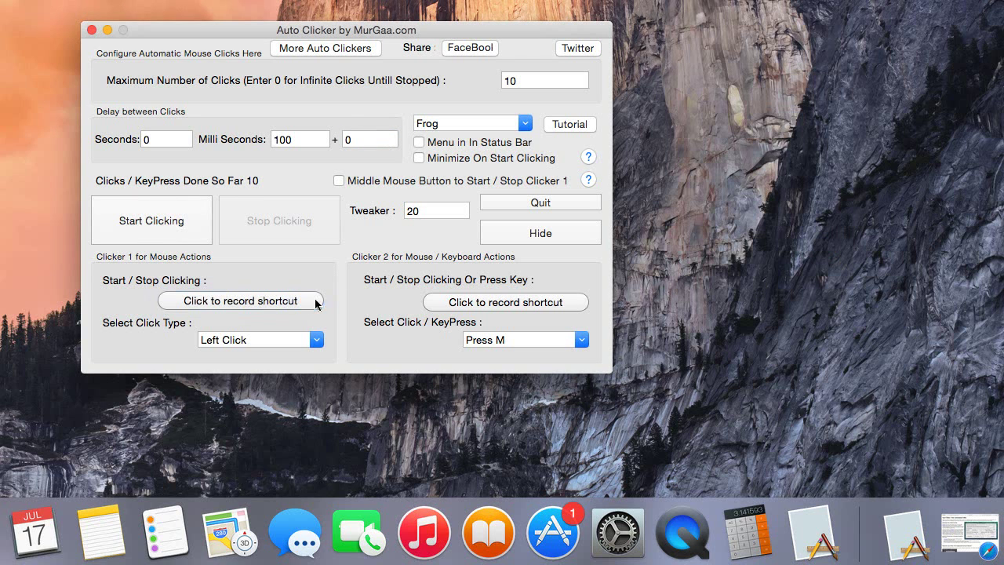
{"action": "left_click", "coordinate": [507, 308]}
{"action": "key", "text": "F6"}
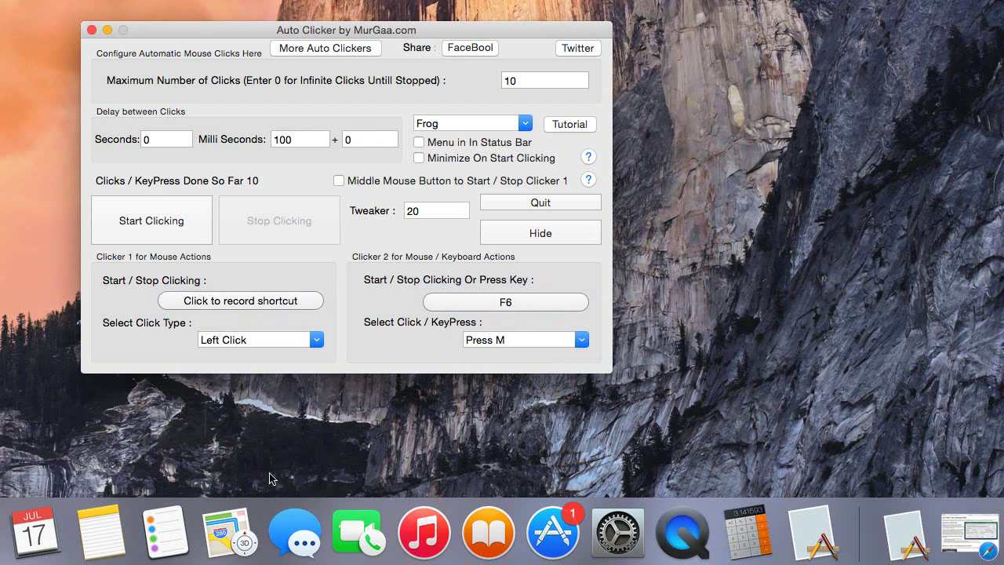
Open Notes, delete all text in the existing note, and arrange the Notes and Auto Clicker windows side by side.
{"action": "left_click", "coordinate": [107, 525]}
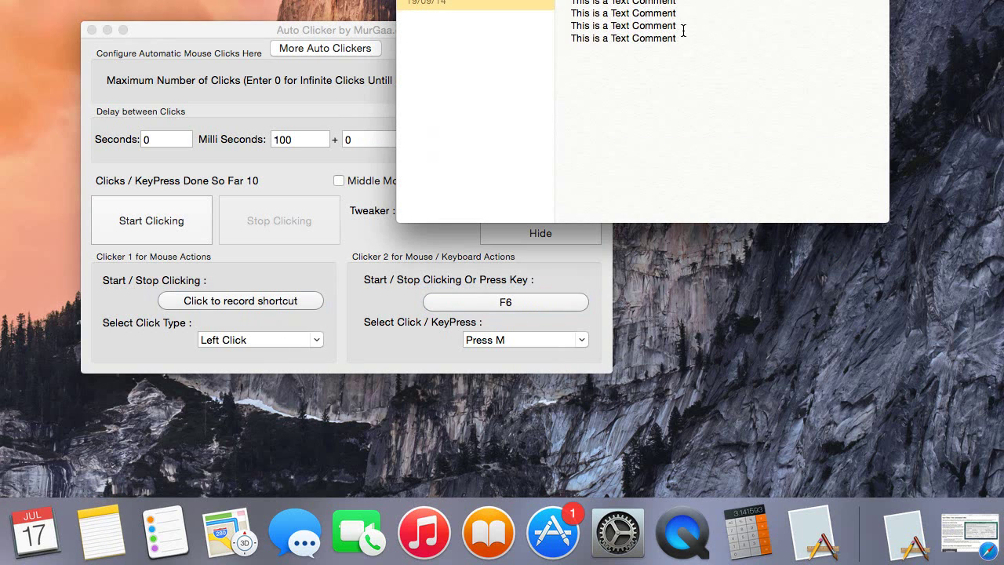
{"action": "key", "text": "super+a"}
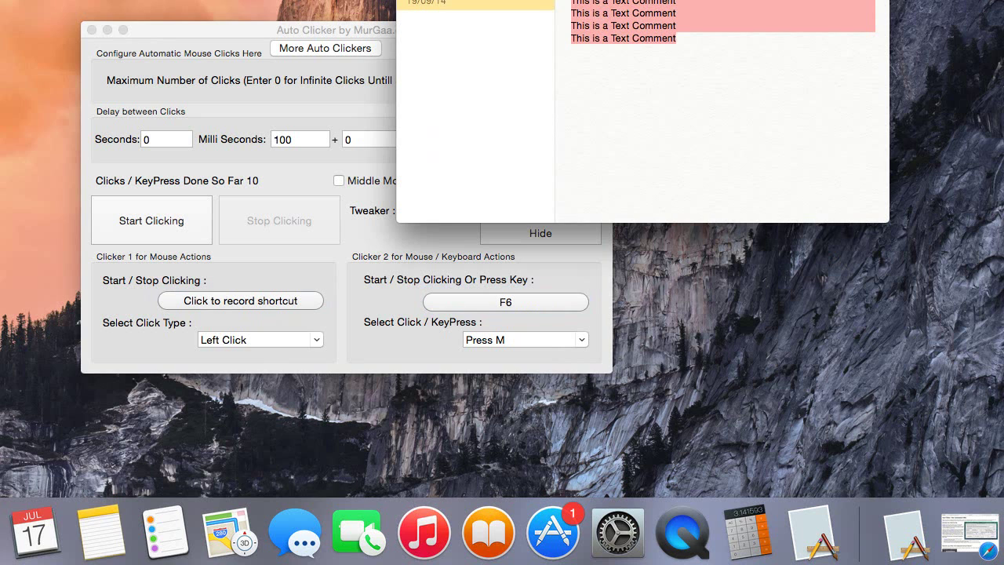
{"action": "key", "text": "BackSpace"}
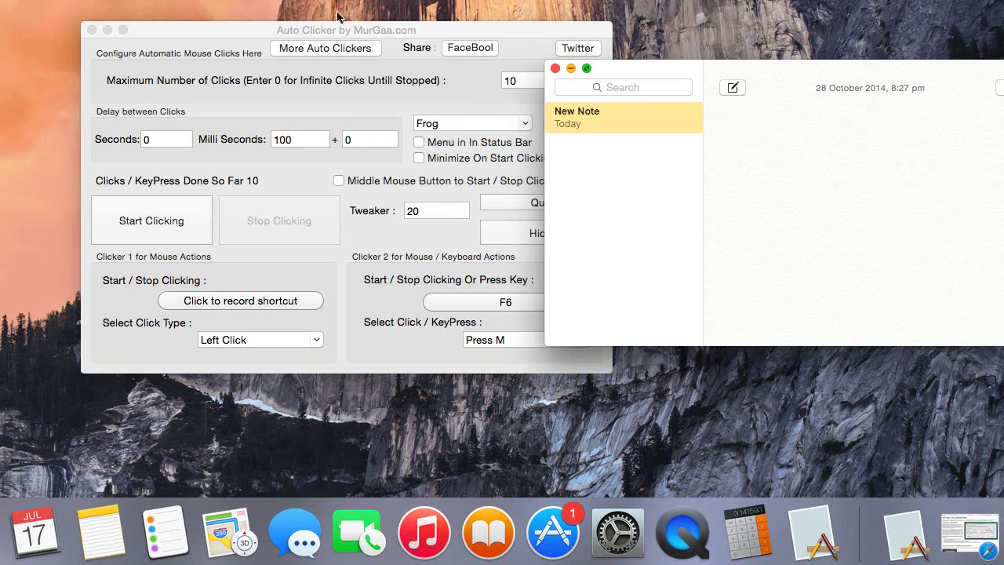
{"action": "left_click_drag", "start_coordinate": [266, 36], "coordinate": [196, 28]}
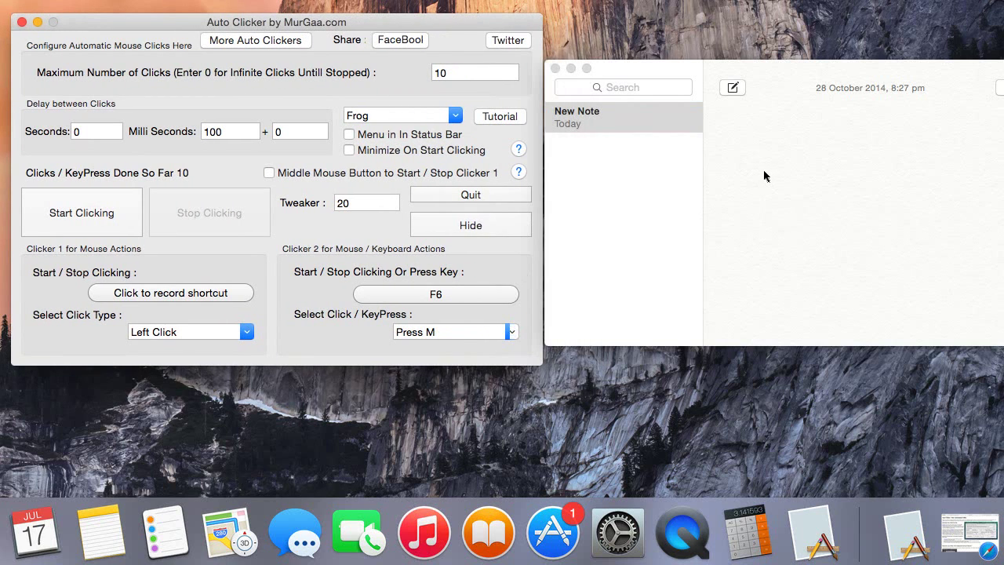
Enter "t" in the blank note and run Clicker 2 to add a series of M characters.
{"action": "left_click", "coordinate": [764, 171]}
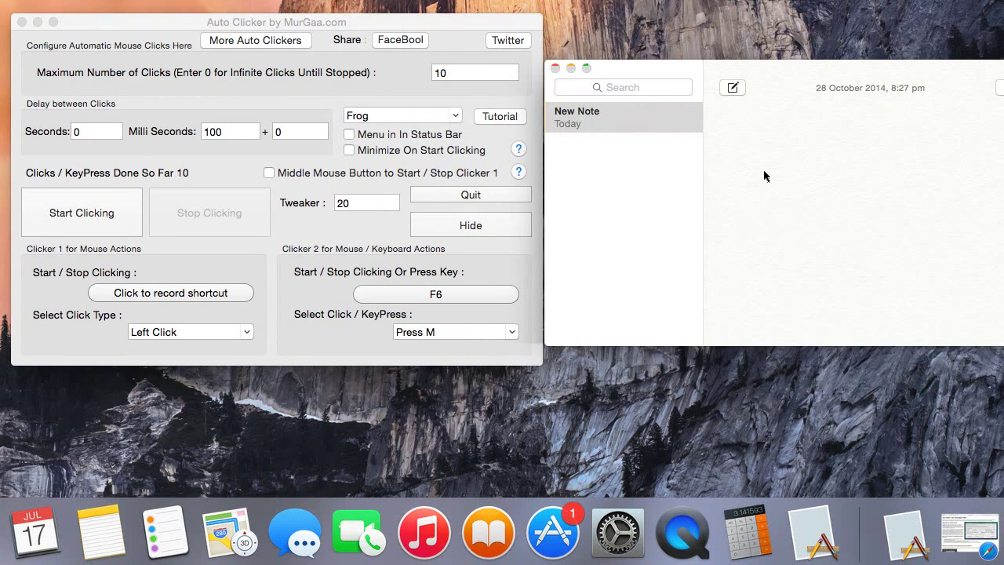
{"action": "left_click", "coordinate": [764, 171]}
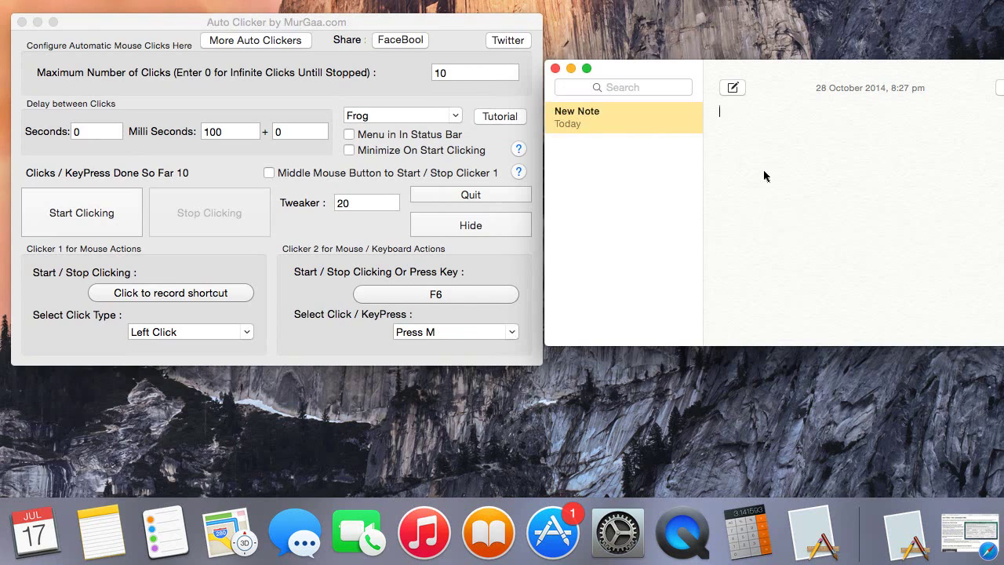
{"action": "type", "text": "t"}
{"action": "key", "text": "F6"}
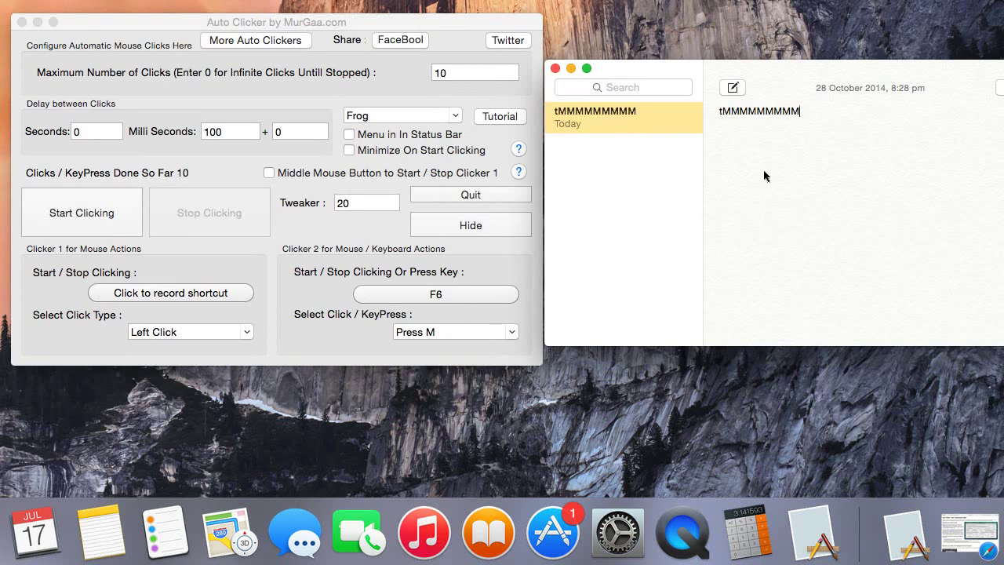
{"action": "type", "text": "M"}
Start a new line in the note and run Clicker 2 twice to fill it with M characters.
{"action": "key", "text": "Return"}
{"action": "key", "text": "F6"}
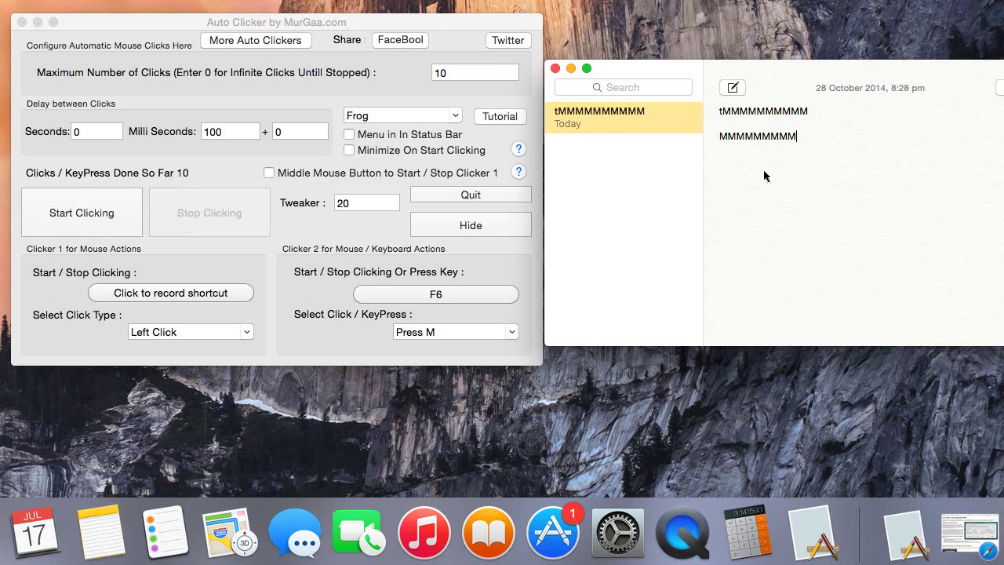
{"action": "key", "text": "F6"}
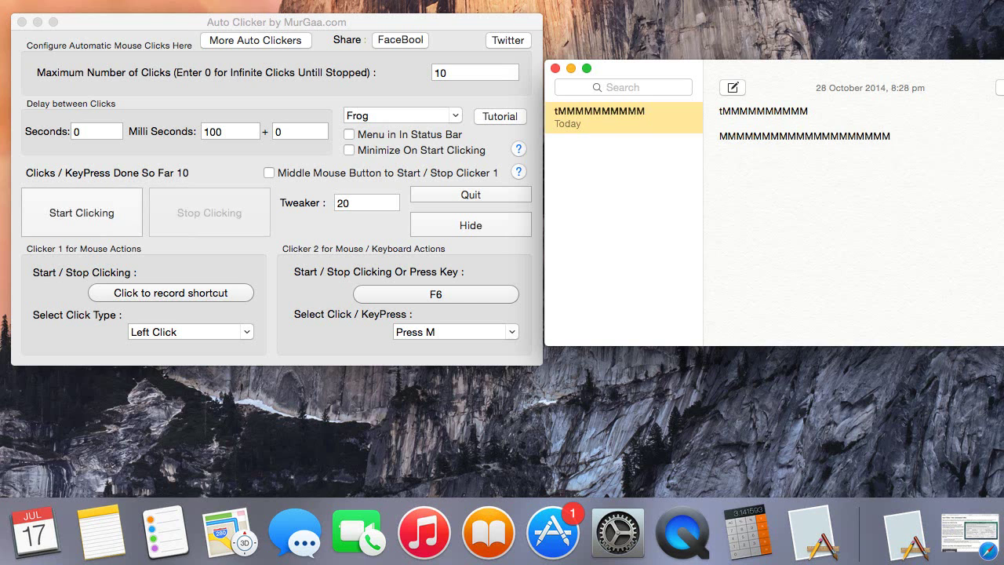
Change Clicker 2's click/key-press action to Press S.
{"action": "left_click", "coordinate": [512, 330]}
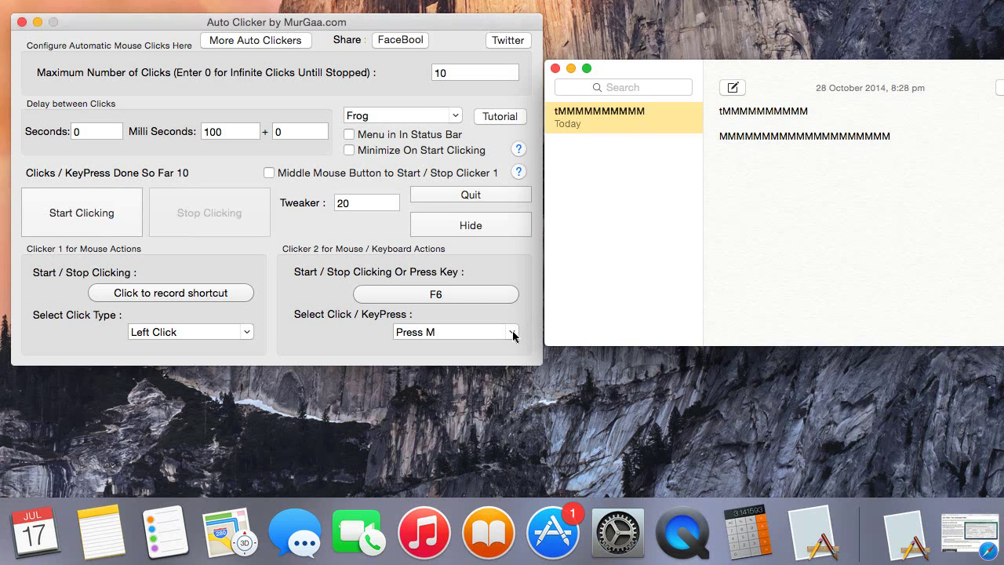
{"action": "left_click", "coordinate": [512, 330]}
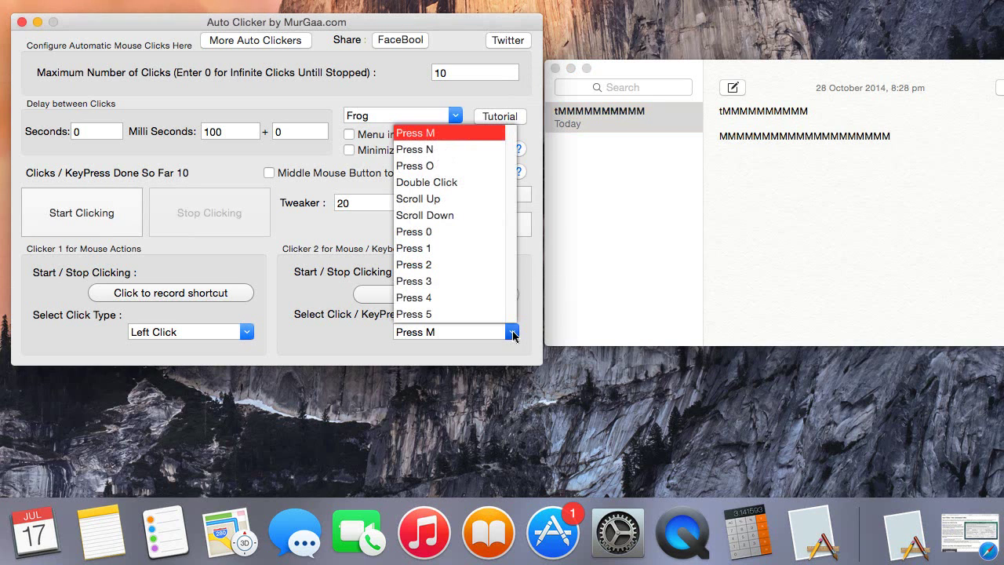
{"action": "scroll", "coordinate": [435, 227], "scroll_direction": "down", "scroll_amount": 5}
{"action": "left_click", "coordinate": [435, 227]}
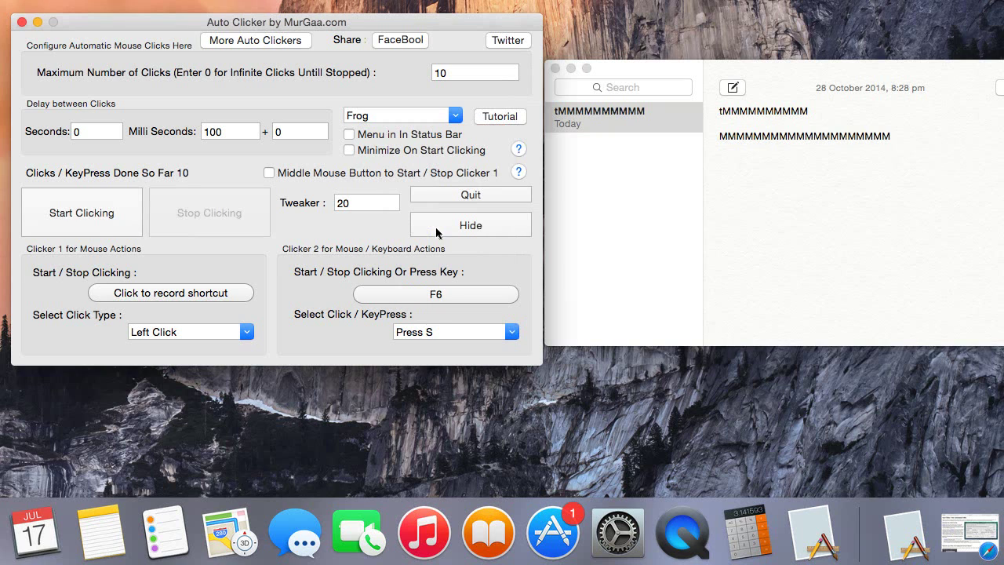
Return to the note, add a blank line below the text, and run Clicker 2 to insert S characters.
{"action": "left_click", "coordinate": [768, 149]}
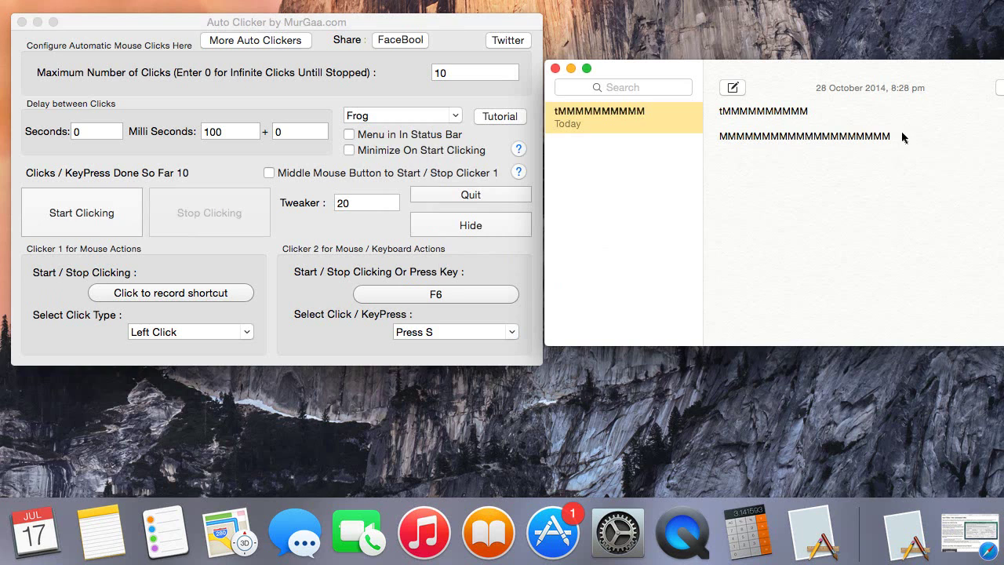
{"action": "key", "text": "Return"}
{"action": "key", "text": "Return"}
{"action": "key", "text": "F6"}
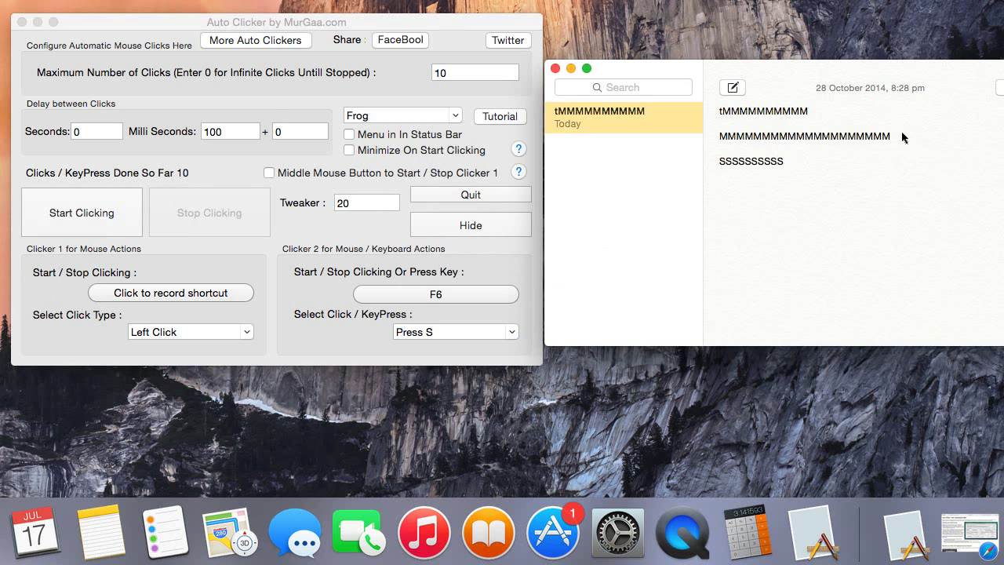
Browse Clicker 2's available actions and change the action to Scroll Down.
{"action": "left_click", "coordinate": [510, 332]}
{"action": "scroll", "coordinate": [510, 240], "scroll_direction": "up", "scroll_amount": 5}
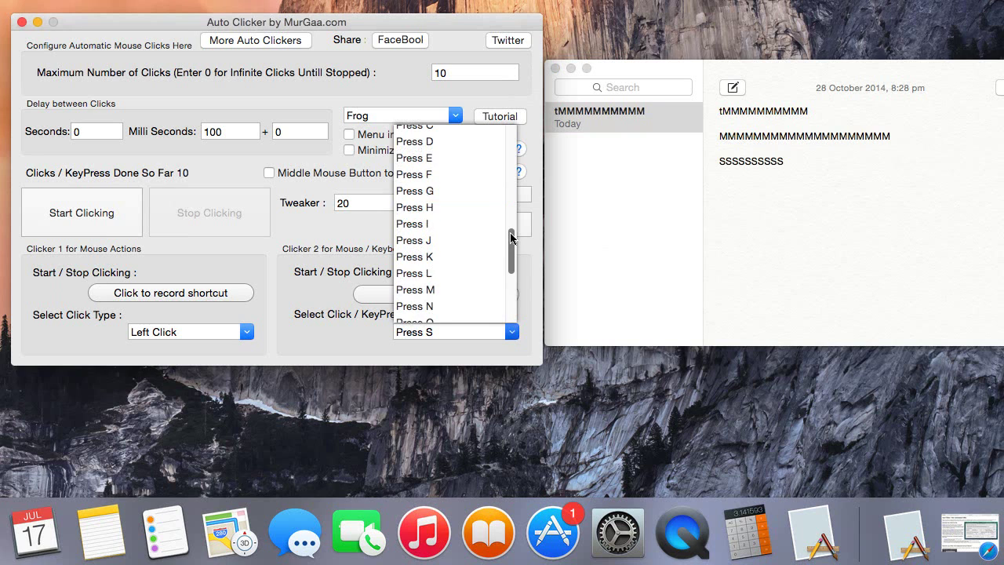
{"action": "scroll", "coordinate": [510, 240], "scroll_direction": "up", "scroll_amount": 10}
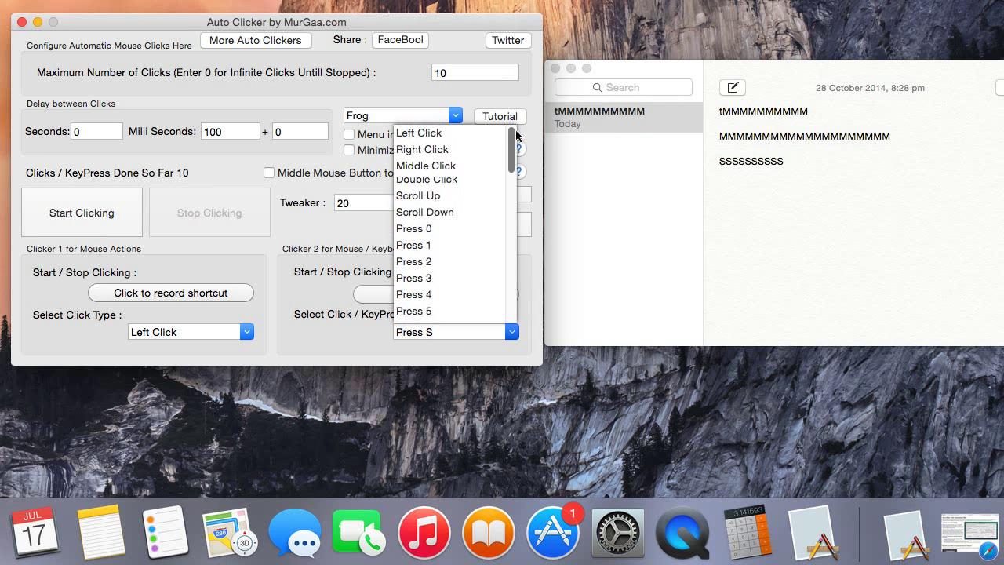
{"action": "mouse_move", "coordinate": [515, 135]}
{"action": "left_mouse_down"}
{"action": "mouse_move", "coordinate": [508, 301]}
{"action": "mouse_move", "coordinate": [509, 148]}
{"action": "left_mouse_up"}
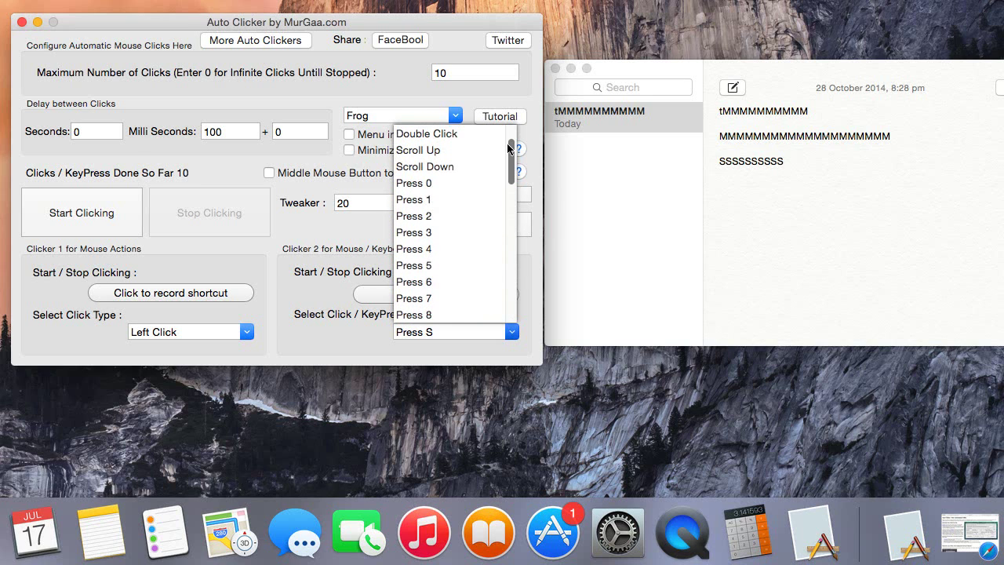
{"action": "left_click", "coordinate": [431, 167]}
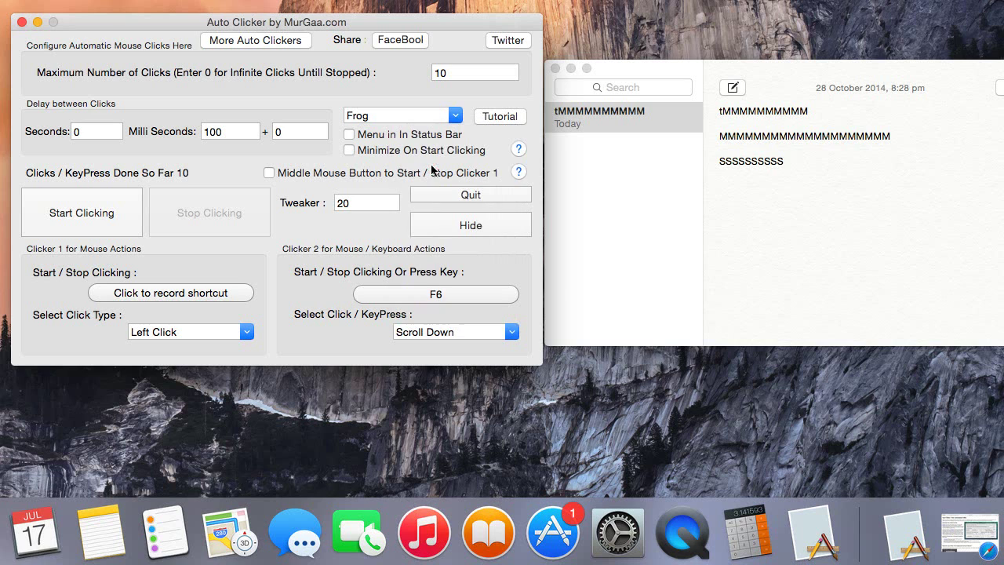
Close the Notes window, switch to the murgaa.com page in Safari, and run Clicker 2 to scroll the page down.
{"action": "left_click", "coordinate": [556, 68]}
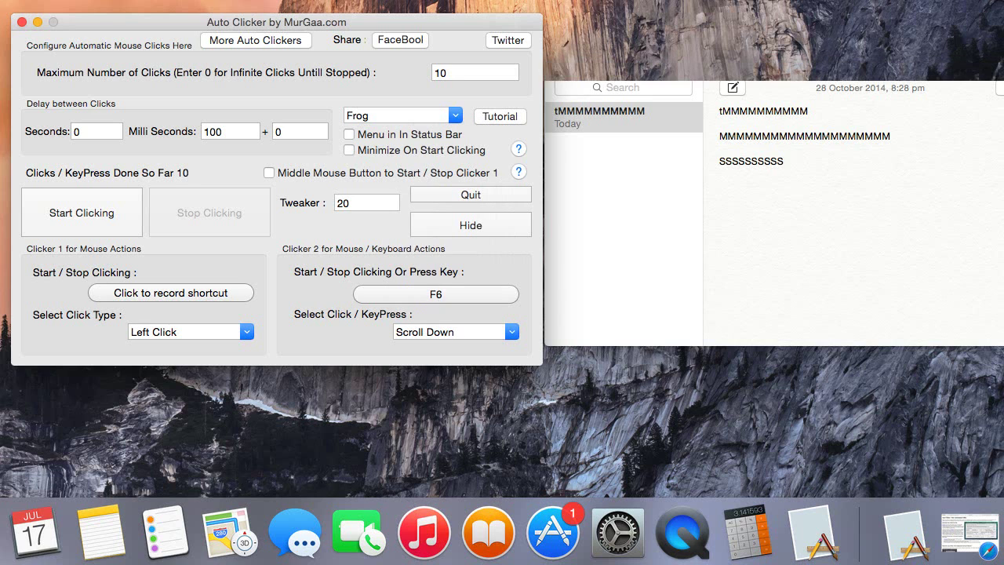
{"action": "left_click", "coordinate": [990, 525]}
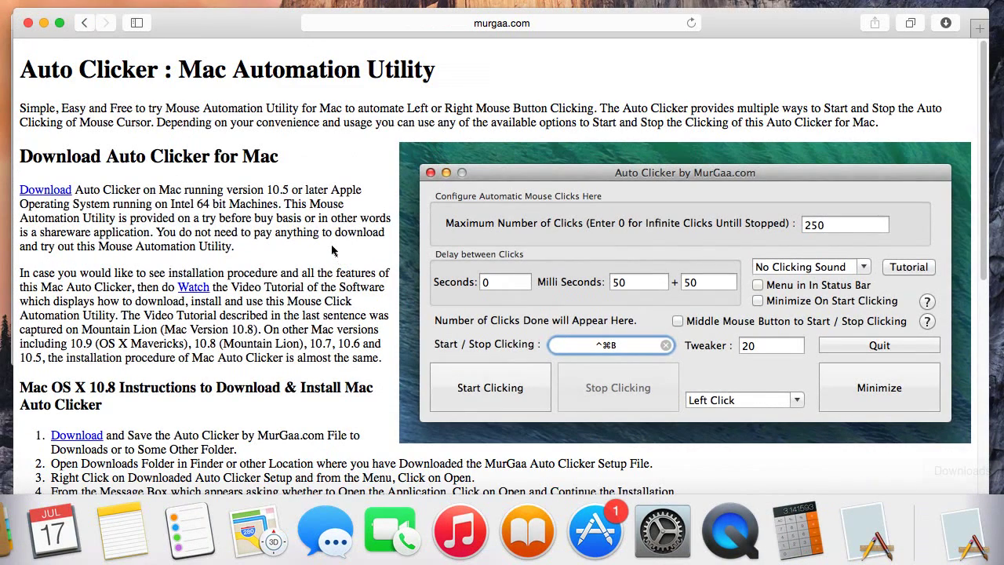
{"action": "scroll", "coordinate": [332, 250], "scroll_direction": "down", "scroll_amount": 10}
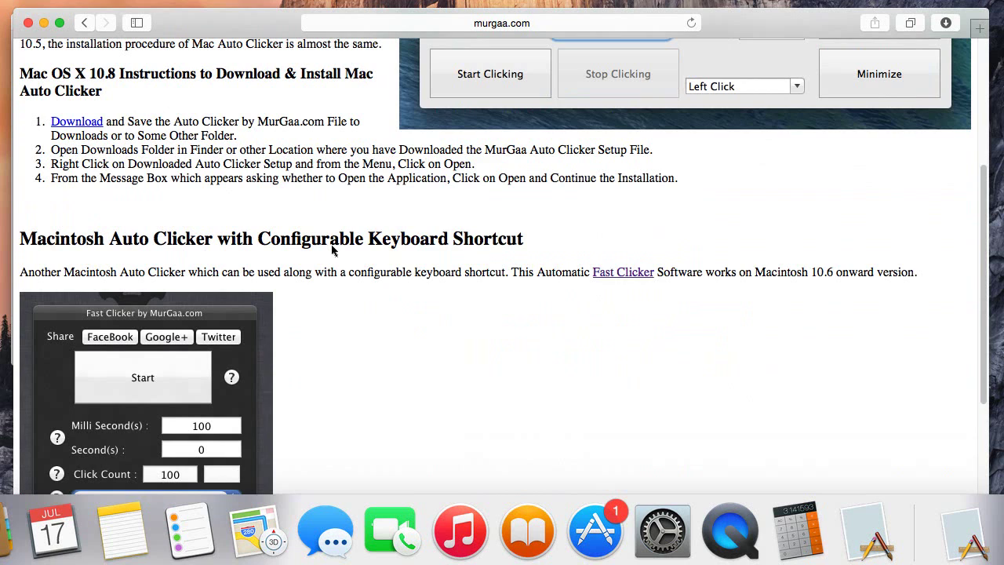
{"action": "scroll", "coordinate": [331, 250], "scroll_direction": "down", "scroll_amount": 9}
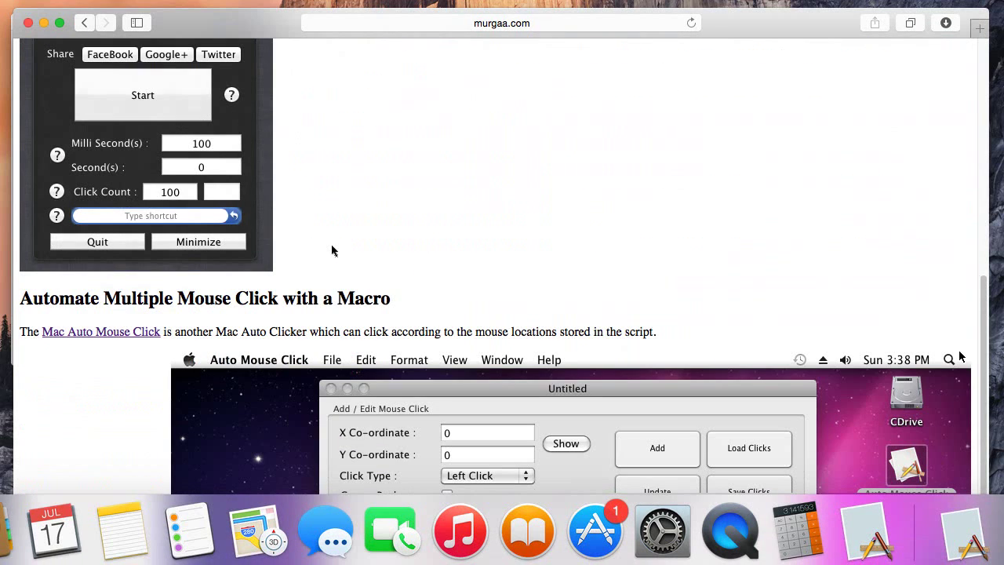
{"action": "scroll", "coordinate": [332, 250], "scroll_direction": "down", "scroll_amount": 11}
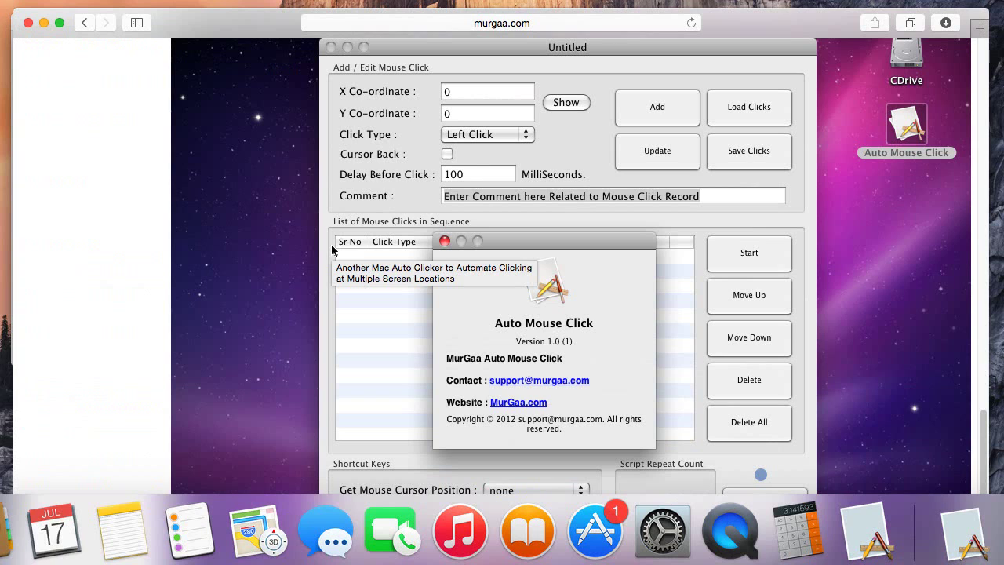
Switch back to Auto Clicker and change Clicker 2's click/key-press action to Scroll Up.
{"action": "left_click", "coordinate": [863, 523]}
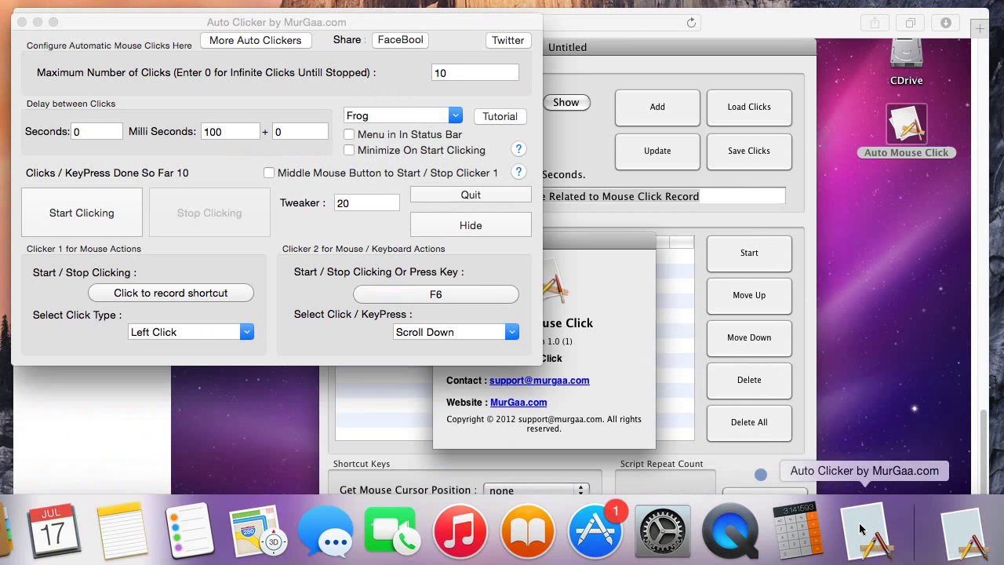
{"action": "left_click", "coordinate": [512, 332]}
{"action": "scroll", "coordinate": [437, 171], "scroll_direction": "down", "scroll_amount": 1}
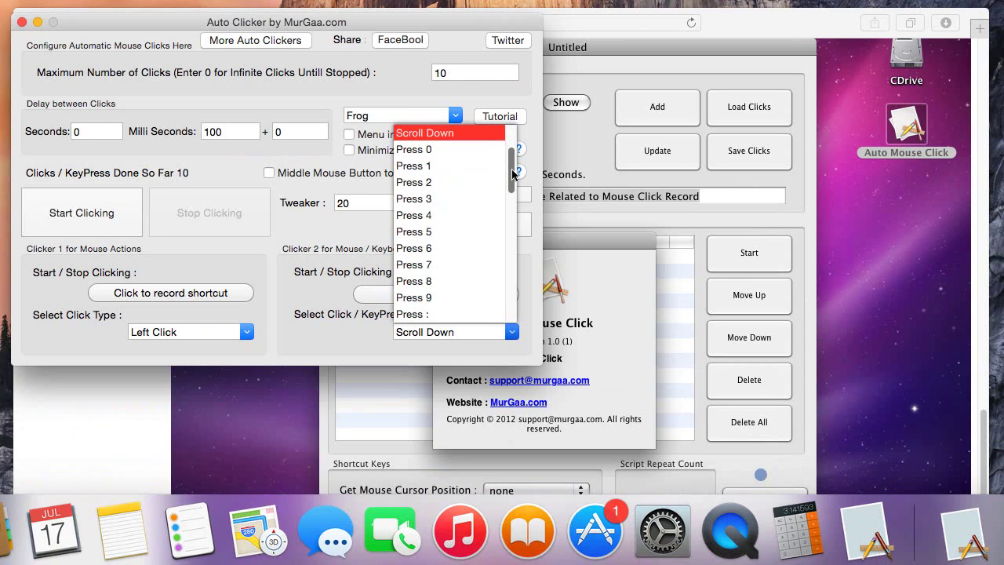
{"action": "scroll", "coordinate": [511, 172], "scroll_direction": "up", "scroll_amount": 3}
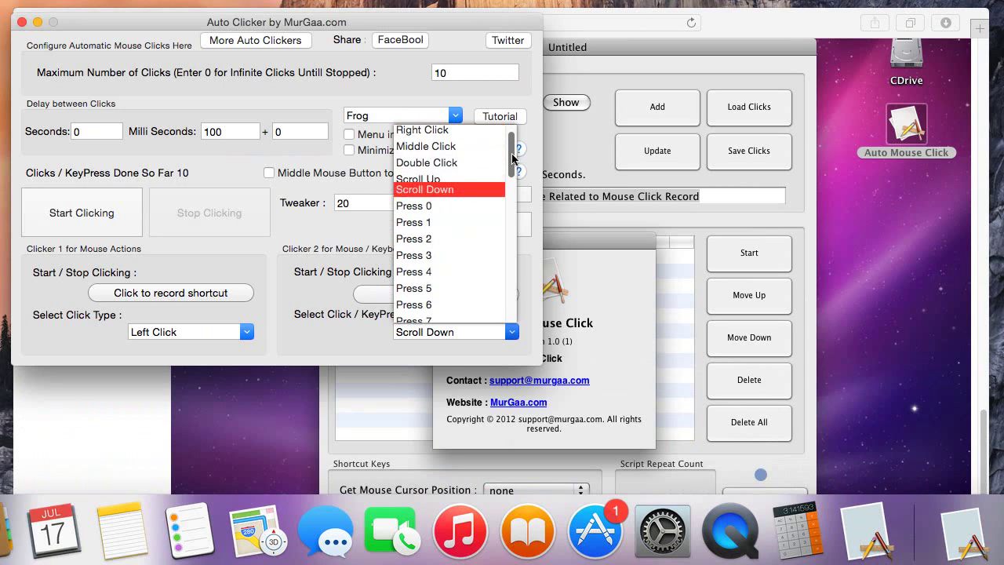
{"action": "left_click", "coordinate": [435, 180]}
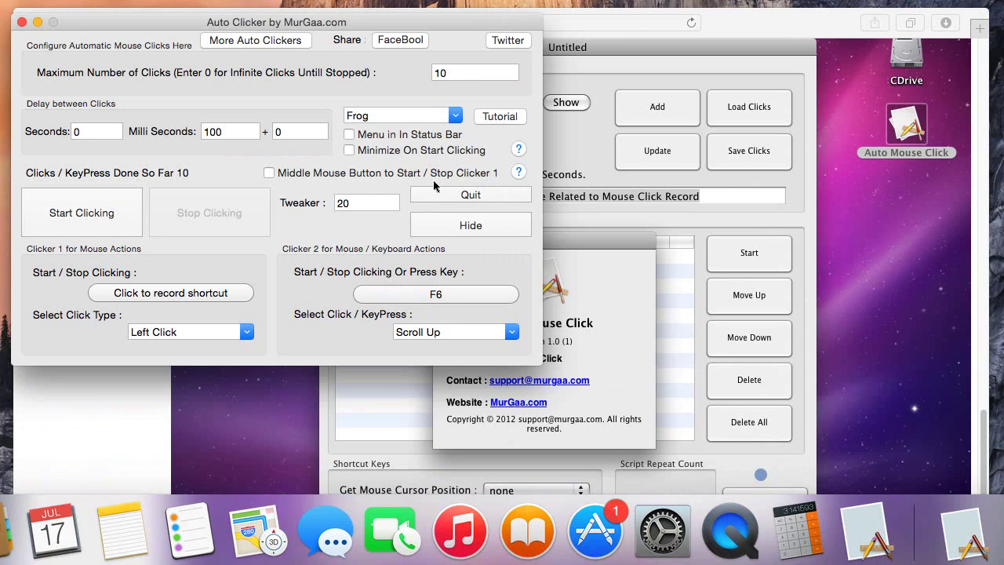
Hide Auto Clicker and run Clicker 2 to scroll the murgaa.com page back up to its beginning.
{"action": "left_click", "coordinate": [470, 224]}
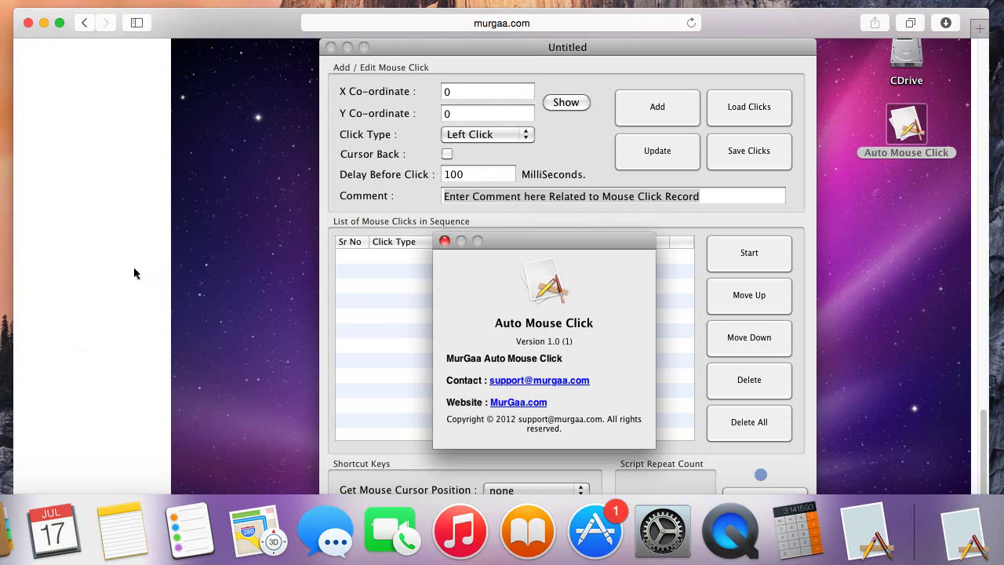
{"action": "scroll", "coordinate": [134, 273], "scroll_direction": "up", "scroll_amount": 8}
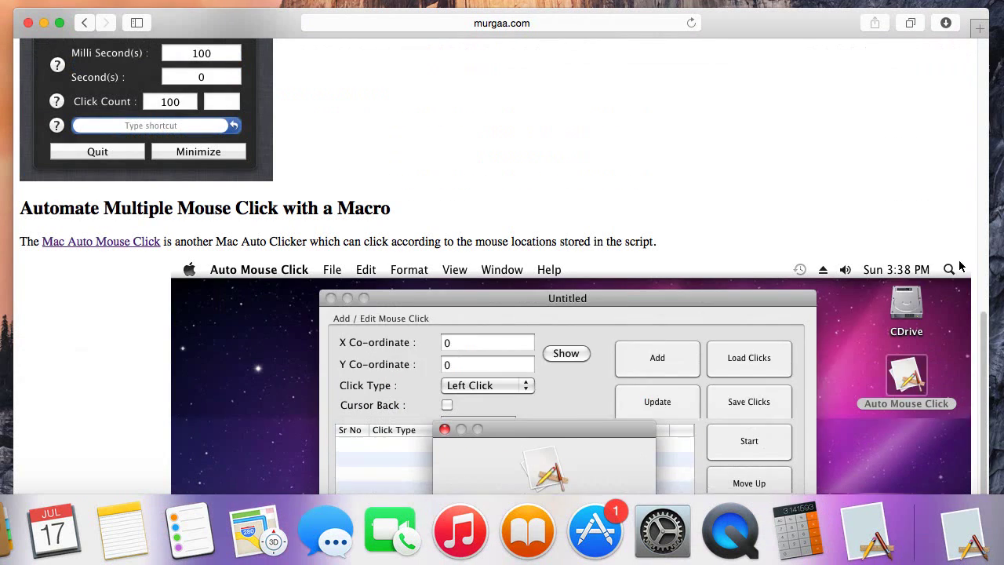
{"action": "scroll", "coordinate": [134, 273], "scroll_direction": "up", "scroll_amount": 8}
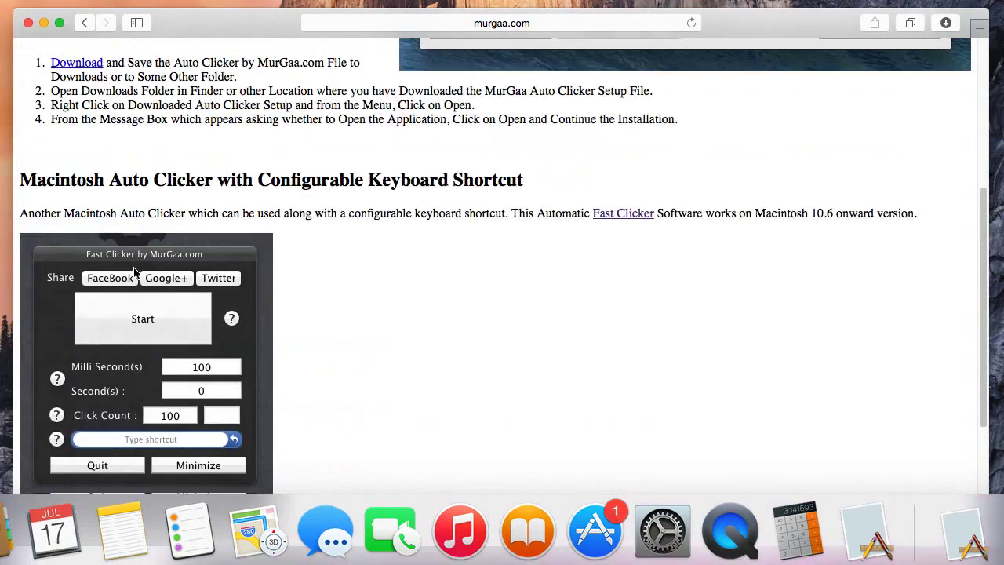
{"action": "scroll", "coordinate": [134, 273], "scroll_direction": "up", "scroll_amount": 8}
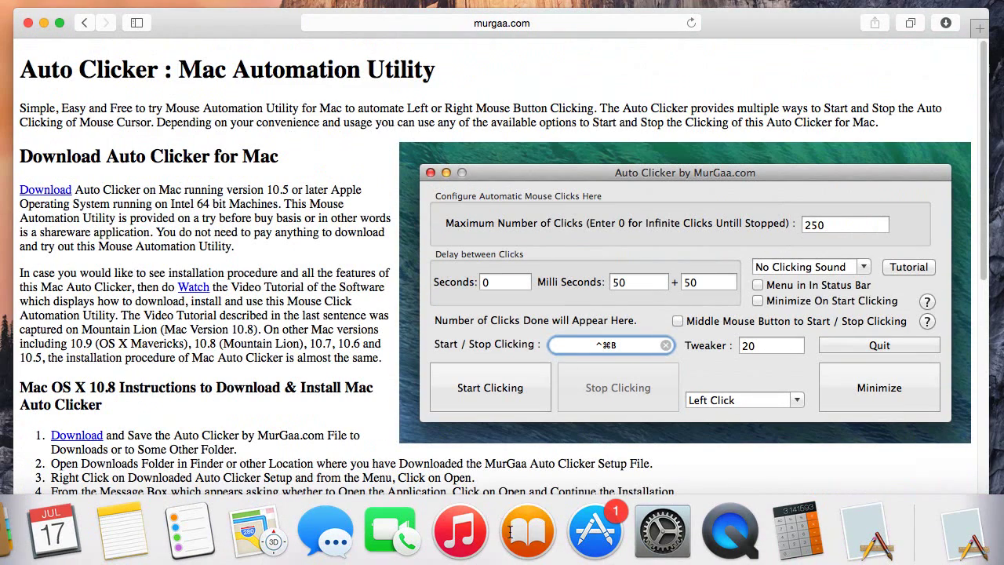
Bring Auto Clicker back with the Safari window minimized, and clear Clicker 2's F6 start/stop shortcut.
{"action": "left_click", "coordinate": [860, 541]}
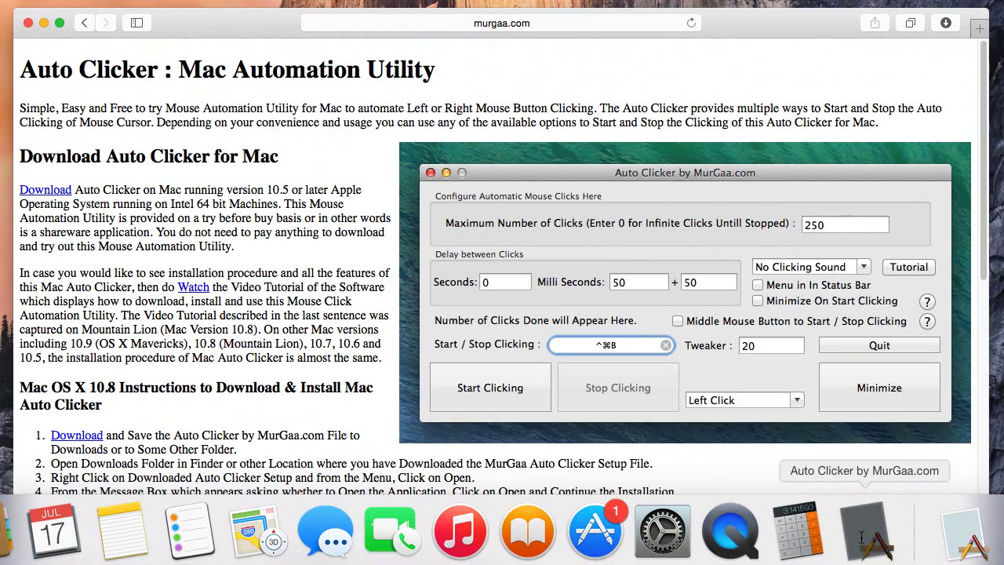
{"action": "left_click", "coordinate": [662, 46]}
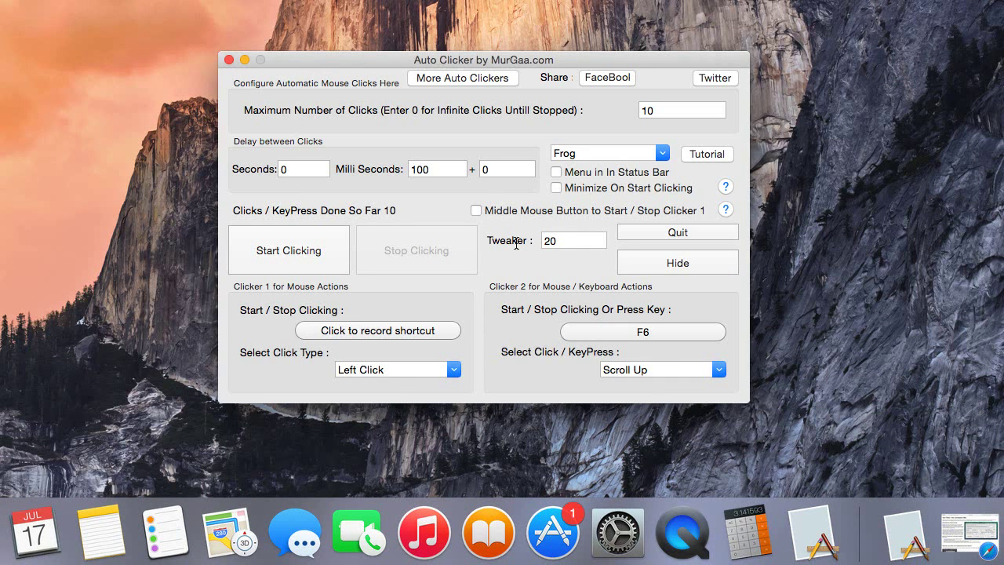
{"action": "left_click", "coordinate": [677, 330]}
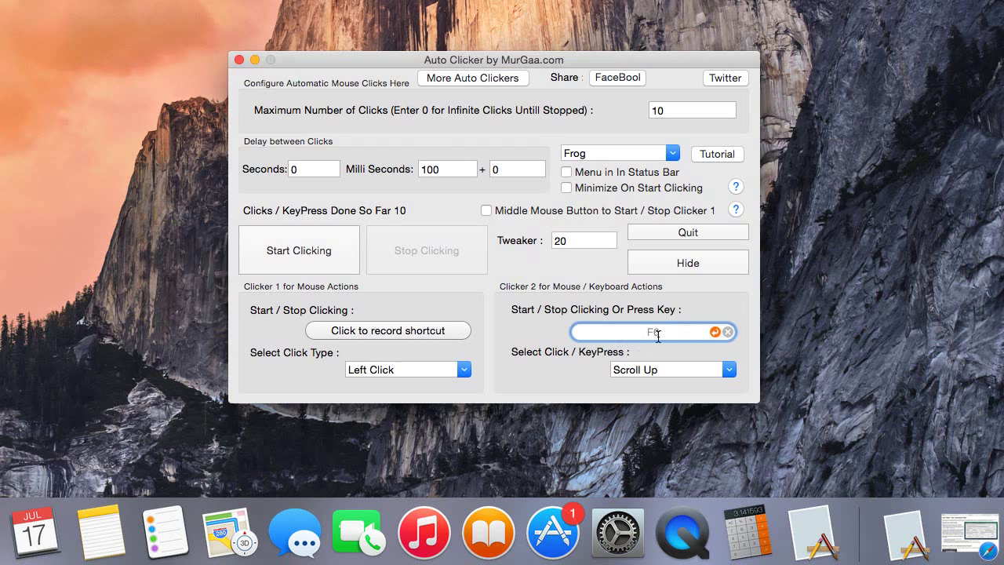
{"action": "left_click", "coordinate": [727, 332]}
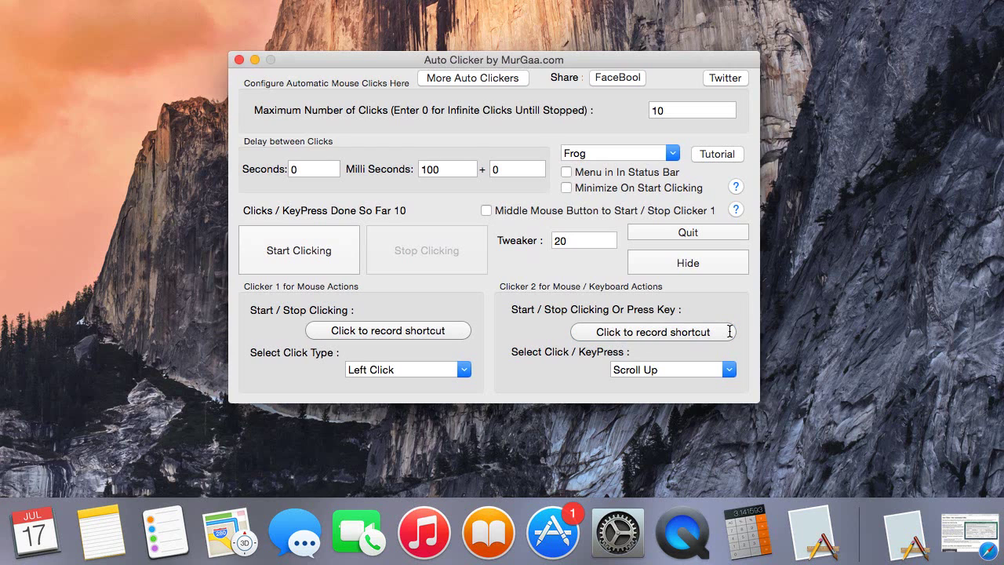
Review the click types offered for Clicker 1 and the click and key-press actions offered for Clicker 2.
{"action": "left_click", "coordinate": [465, 368]}
{"action": "left_click", "coordinate": [727, 372]}
{"action": "scroll", "coordinate": [726, 370], "scroll_direction": "down", "scroll_amount": 2}
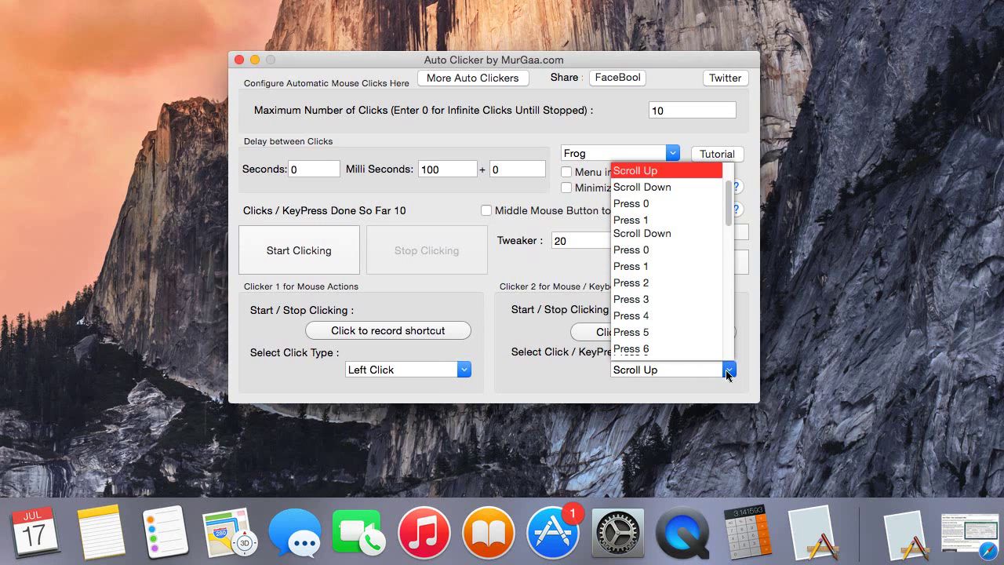
{"action": "left_click", "coordinate": [726, 369]}
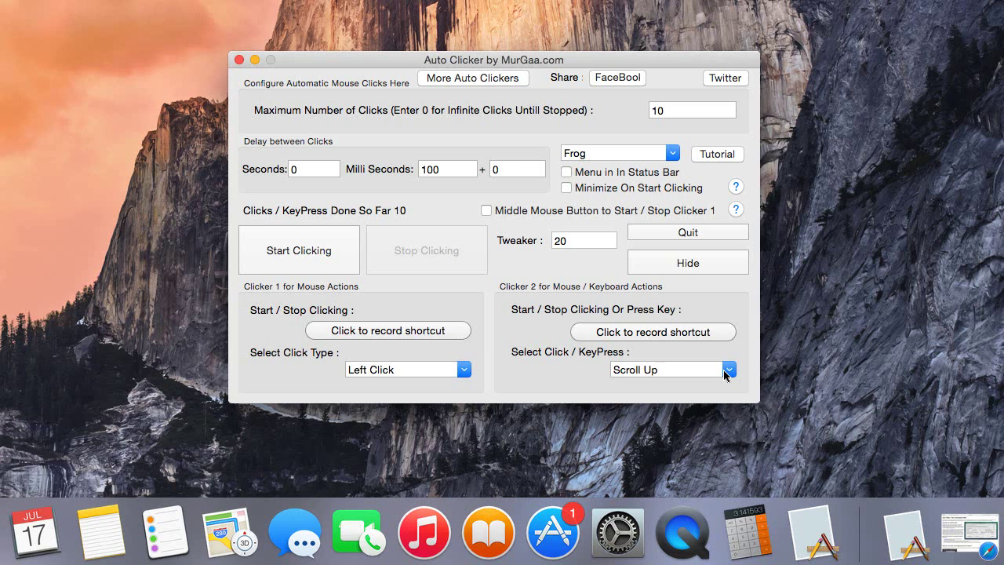
Set the clicking sound to Basso.
{"action": "left_click", "coordinate": [673, 155]}
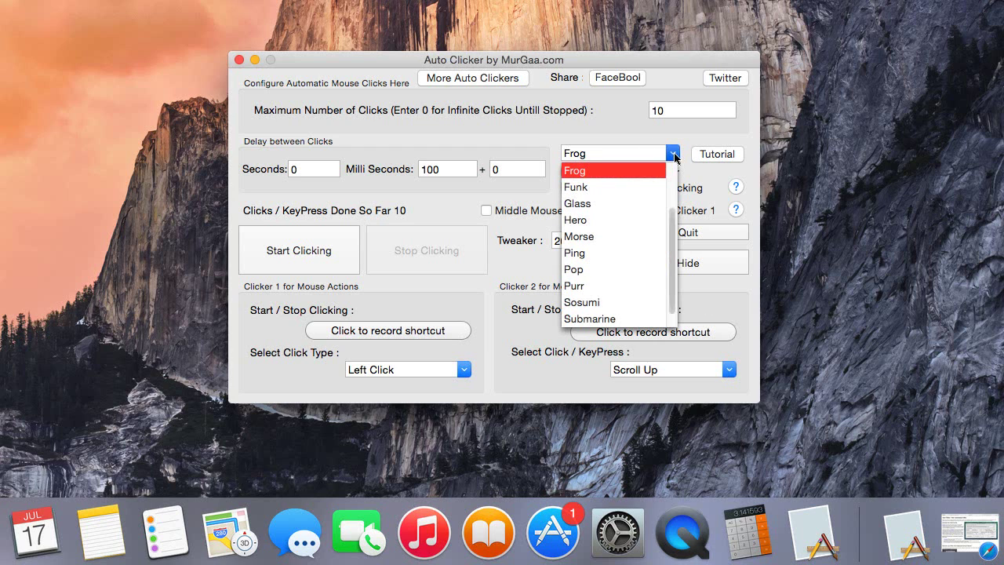
{"action": "scroll", "coordinate": [676, 193], "scroll_direction": "up", "scroll_amount": 3}
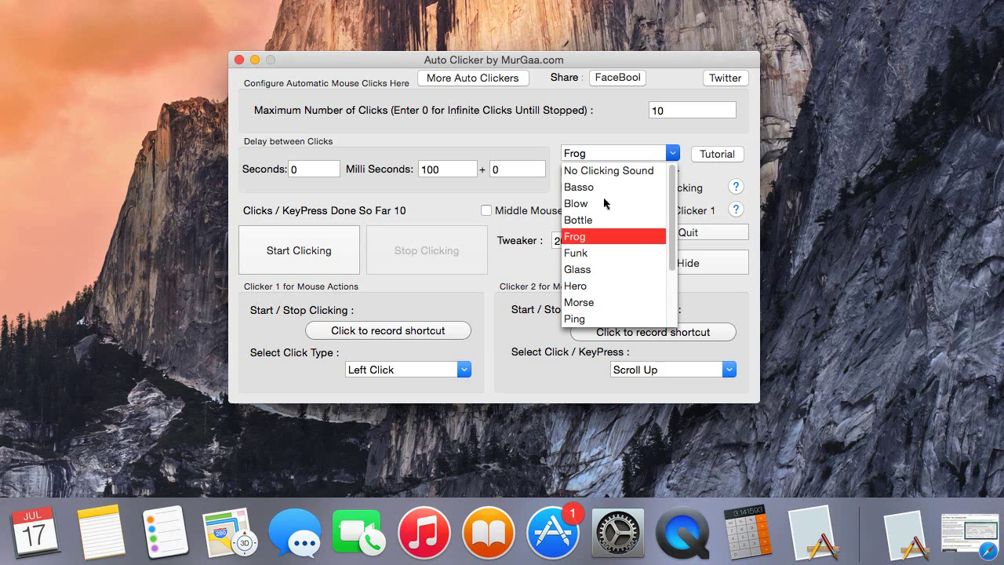
{"action": "left_click", "coordinate": [580, 188]}
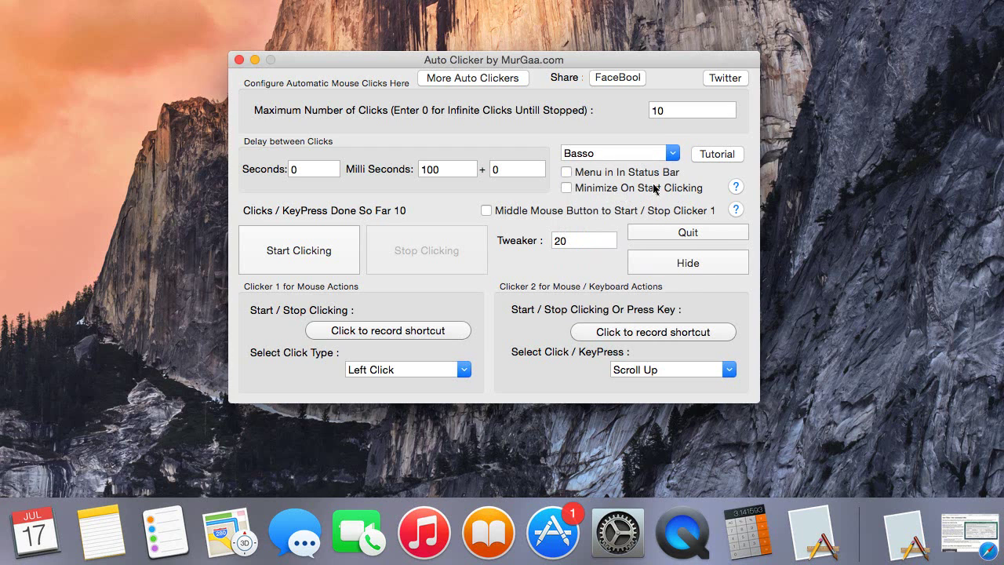
Read the help notes on minimizing at the start of clicking and on middle mouse button control, dismissing each one.
{"action": "left_click", "coordinate": [737, 187]}
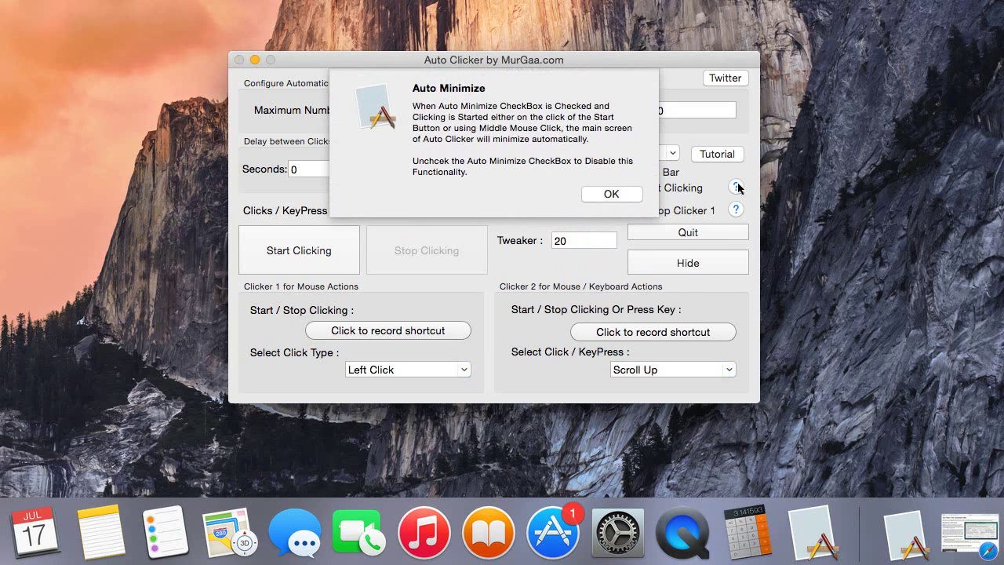
{"action": "left_click", "coordinate": [611, 194]}
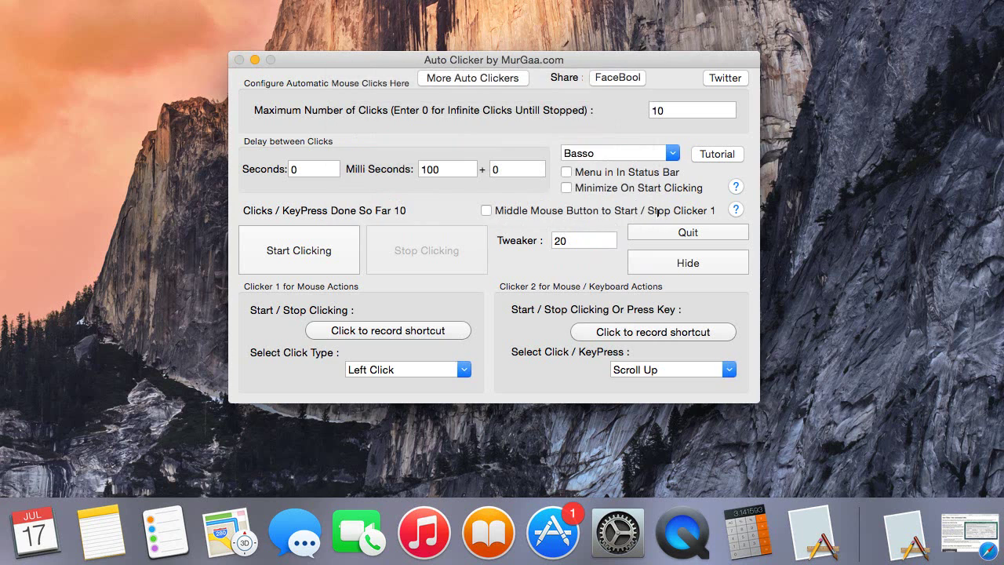
{"action": "left_click", "coordinate": [735, 210]}
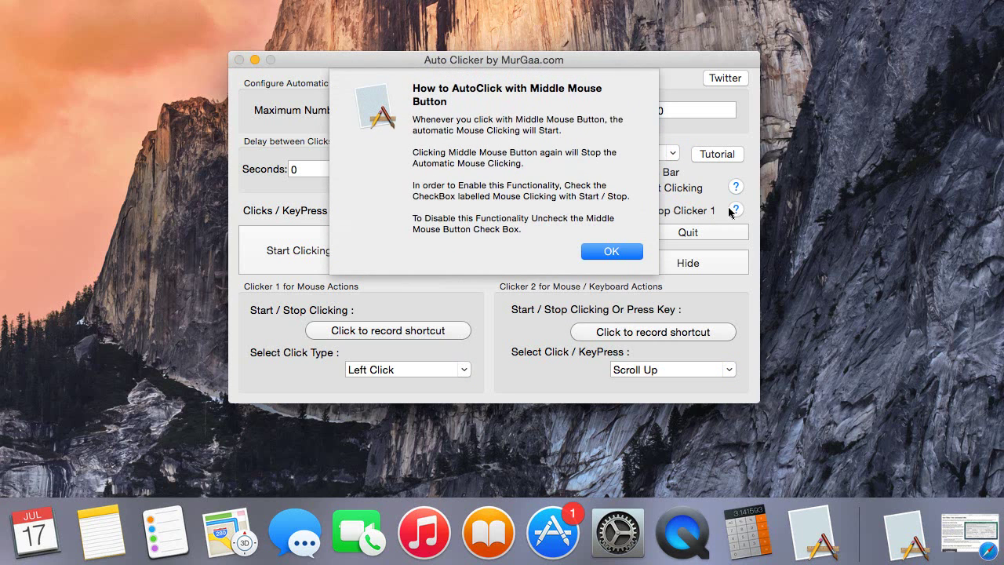
{"action": "left_click", "coordinate": [618, 251]}
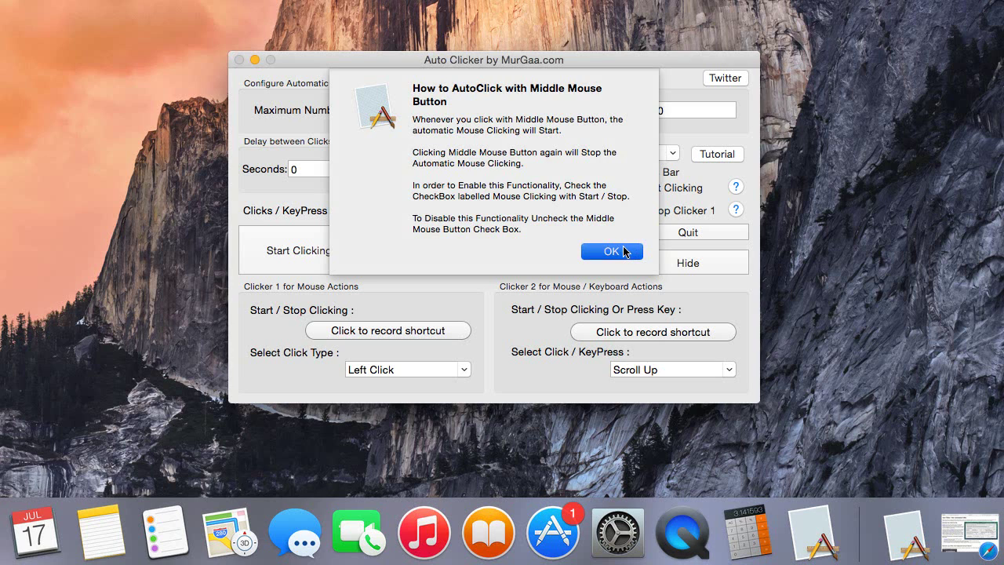